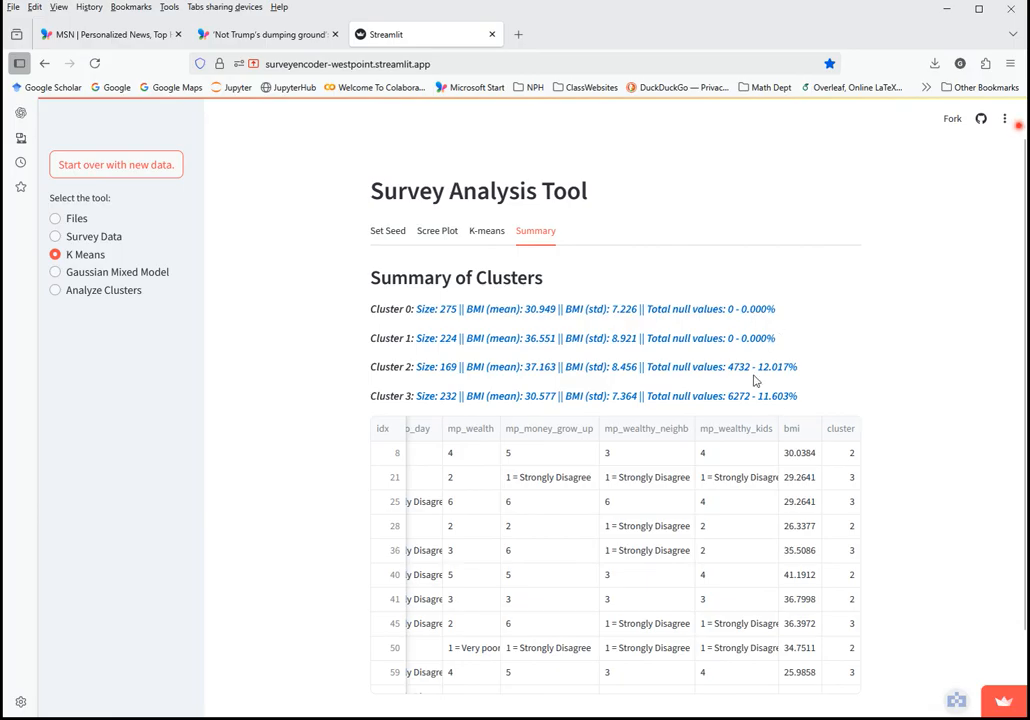
# Open Analyze Clusters to view cluster 0's top five differences (275 respondents, BMI mean 30.949)
pyautogui.click(55, 291)
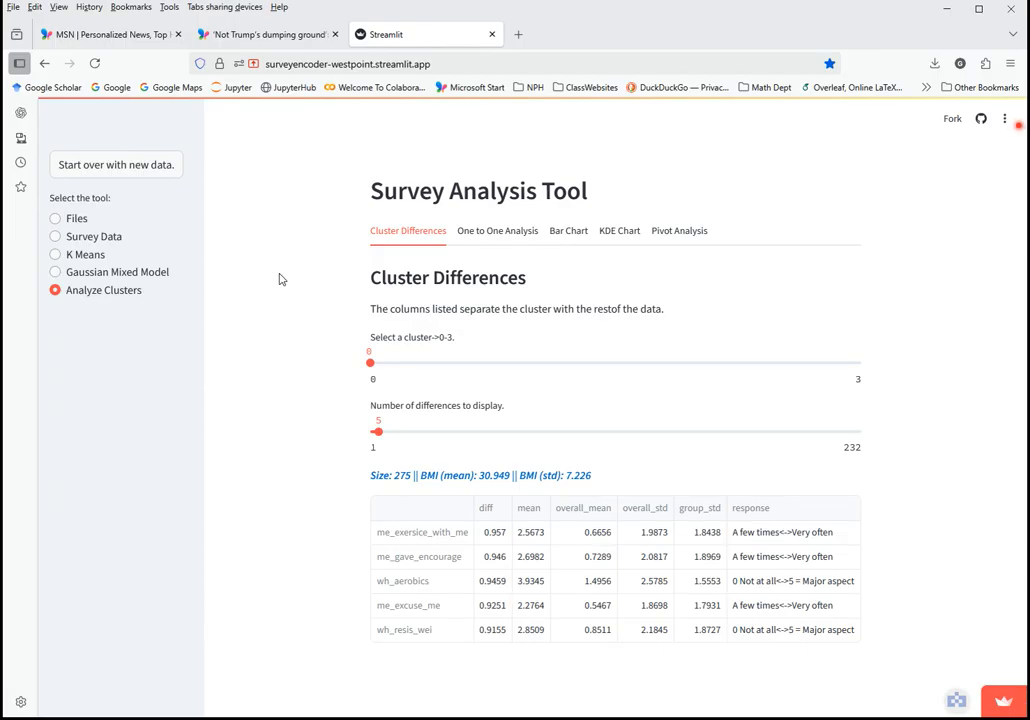
pyautogui.scroll(-1, 395, 320)
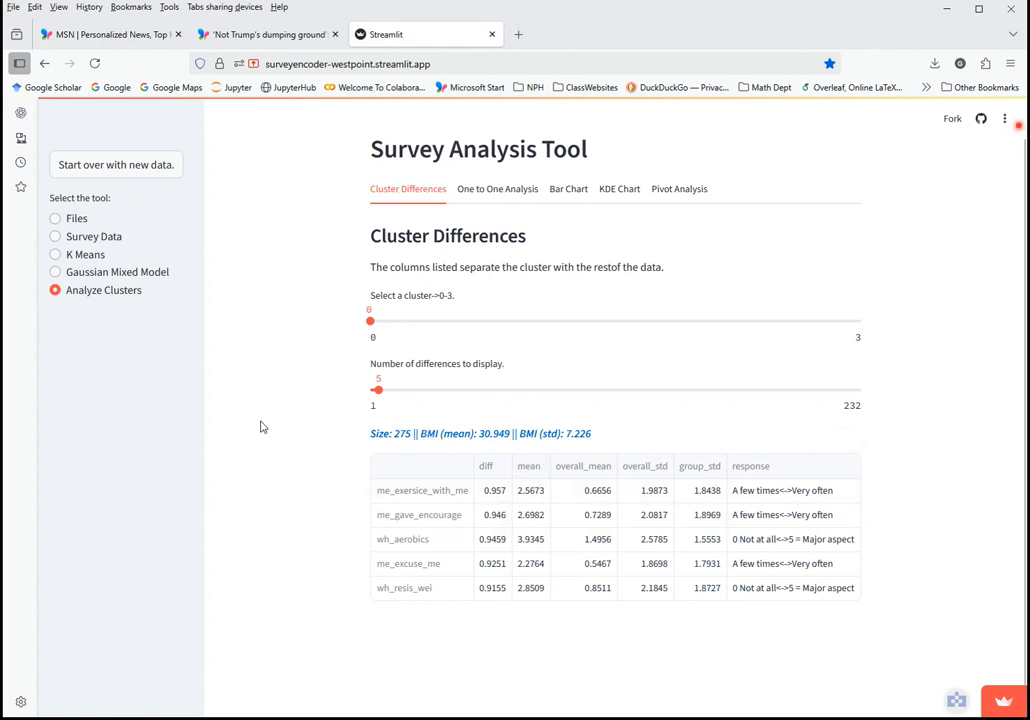
pyautogui.scroll(1, 283, 437)
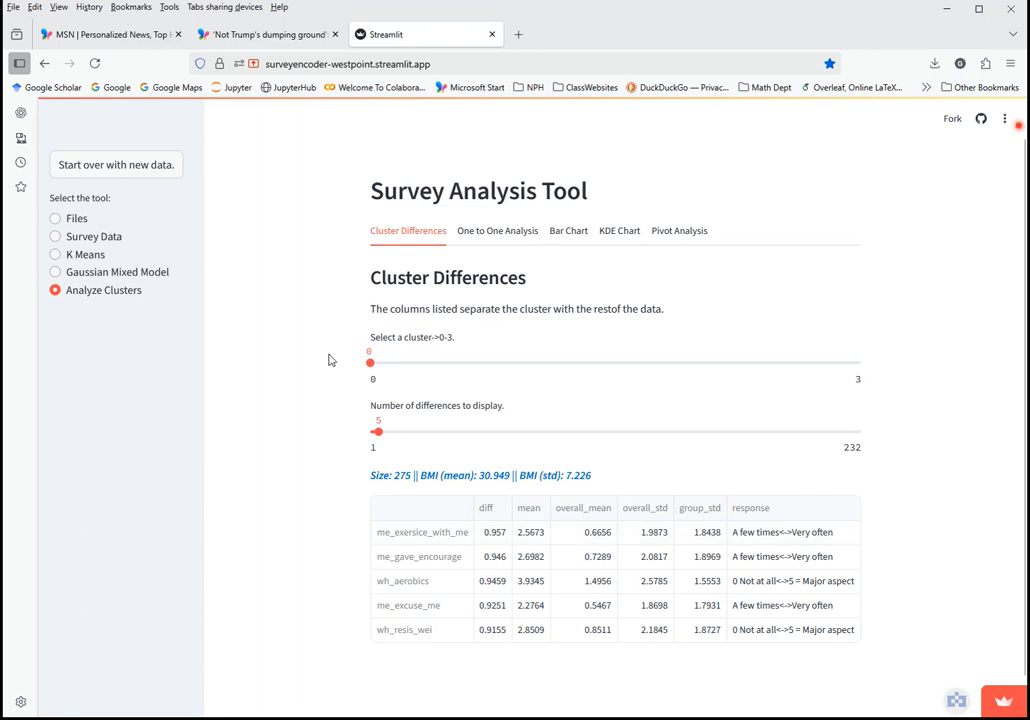
# Raise cluster 0's displayed differences from 5 to 31 and review the list down to dd_consist_value
pyautogui.moveTo(383, 434); pyautogui.dragTo(433, 432)
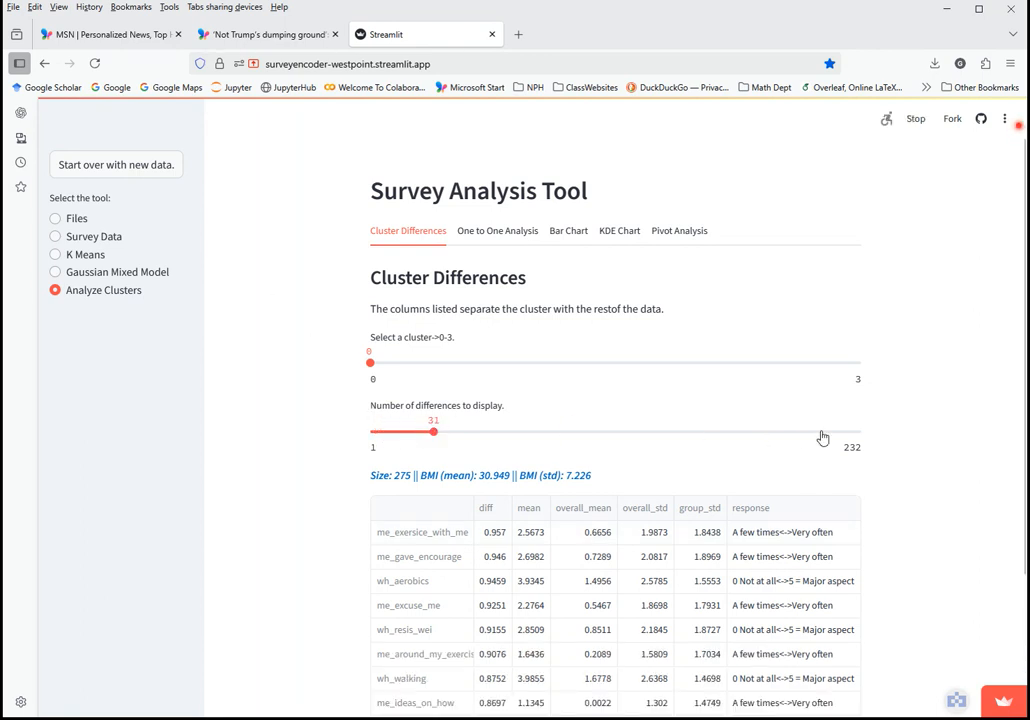
pyautogui.scroll(-3, 300, 490)
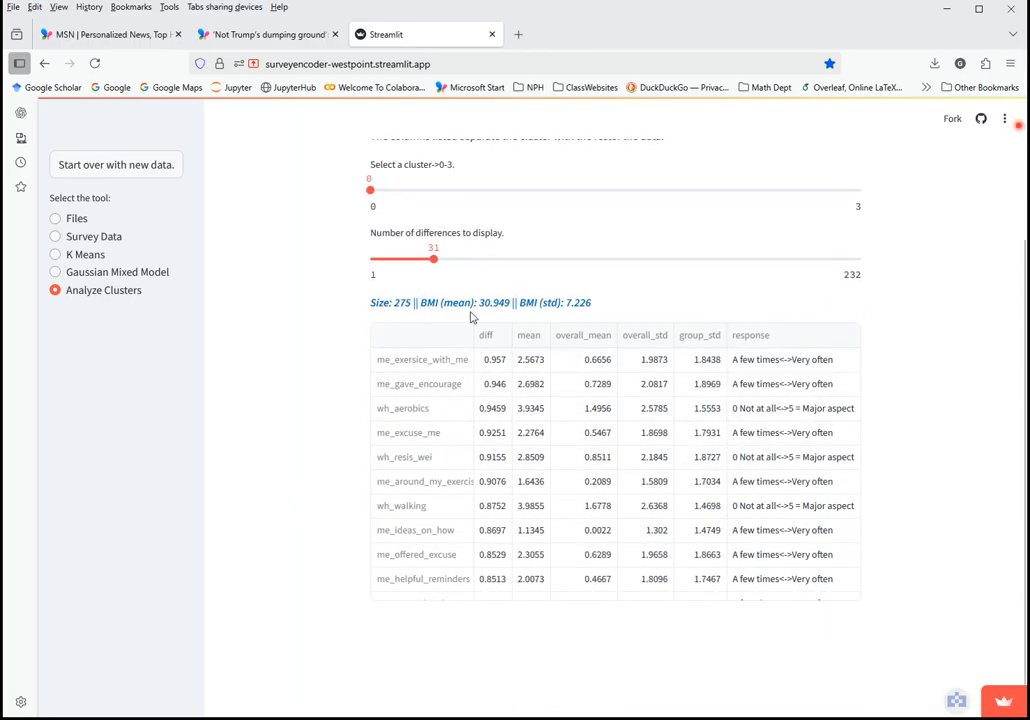
pyautogui.scroll(-5, 492, 486)
pyautogui.scroll(5, 497, 492)
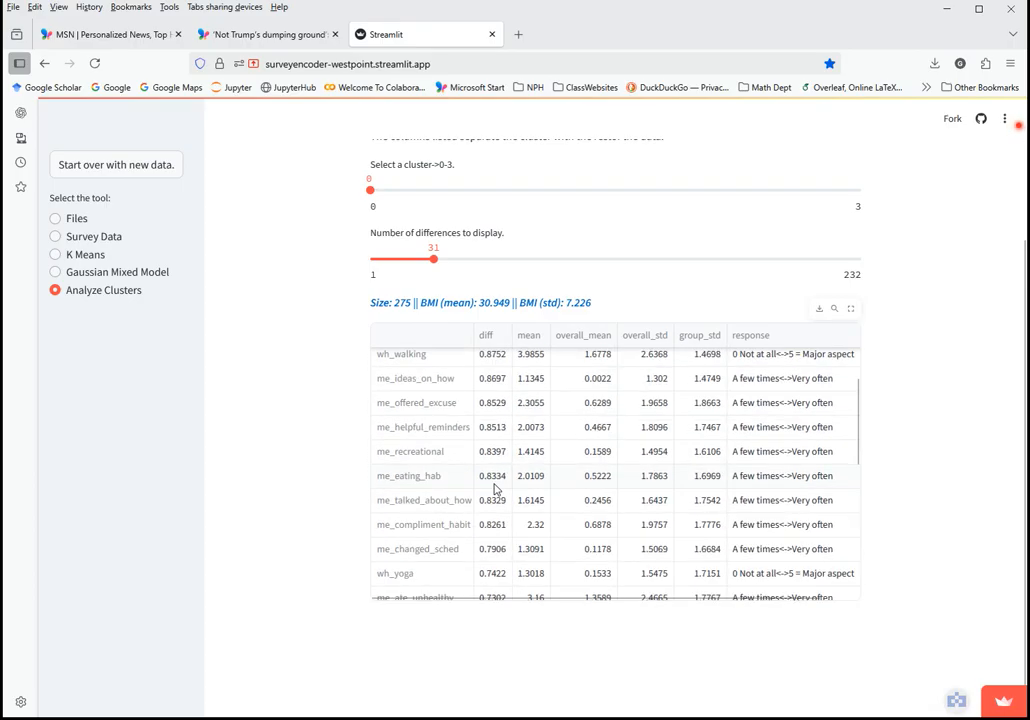
pyautogui.scroll(3, 300, 505)
pyautogui.scroll(-3, 297, 516)
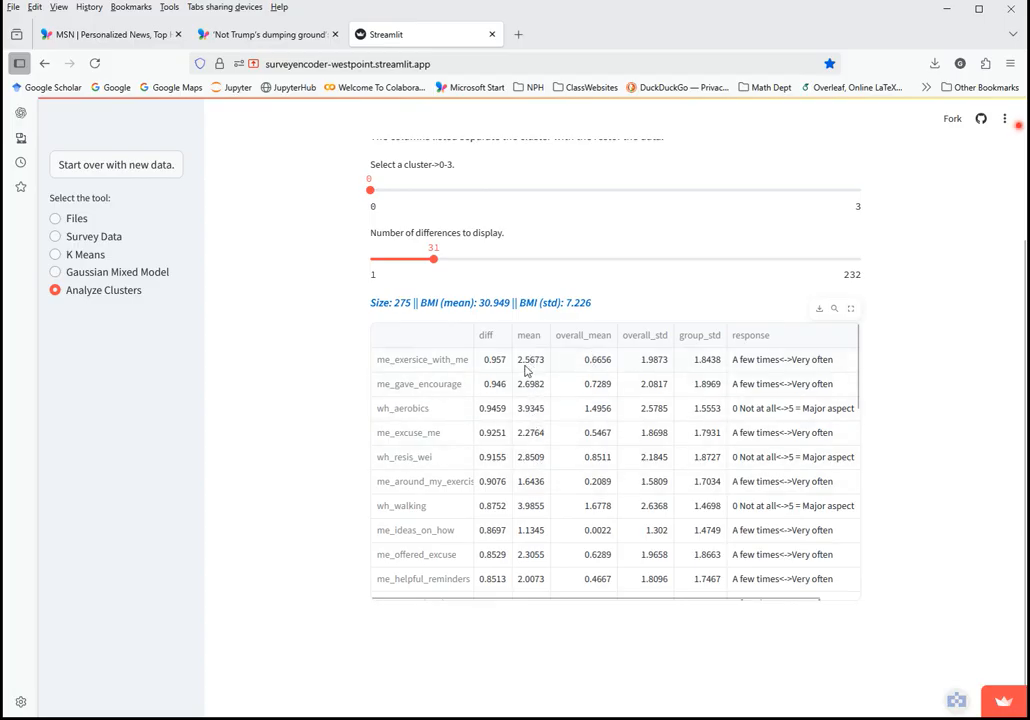
pyautogui.scroll(-3, 533, 507)
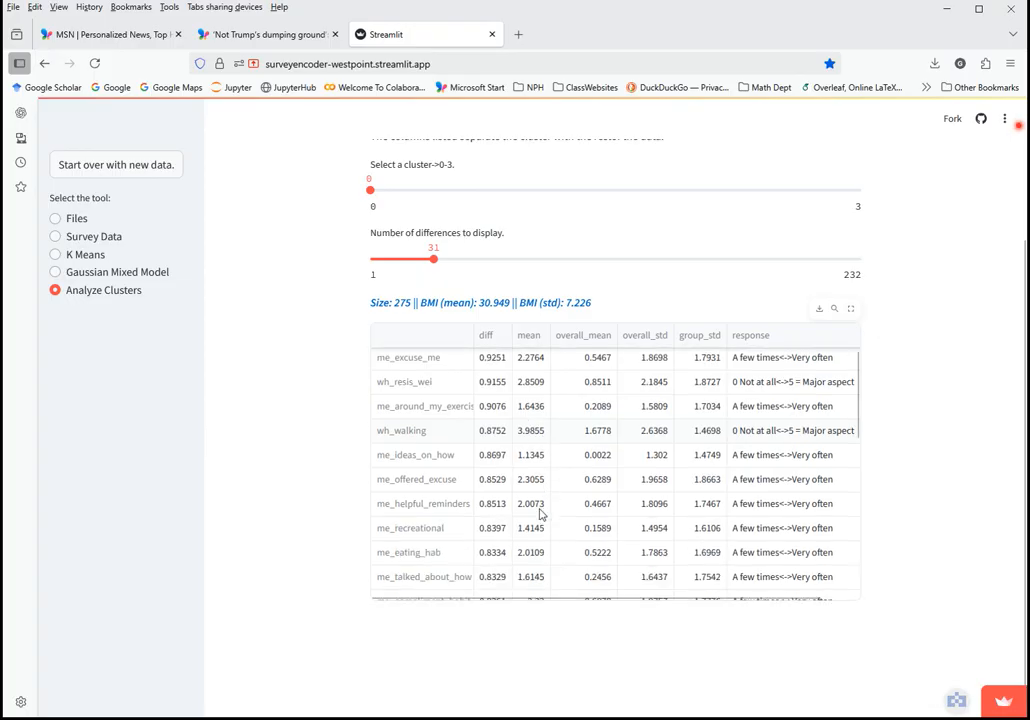
pyautogui.scroll(-5, 555, 527)
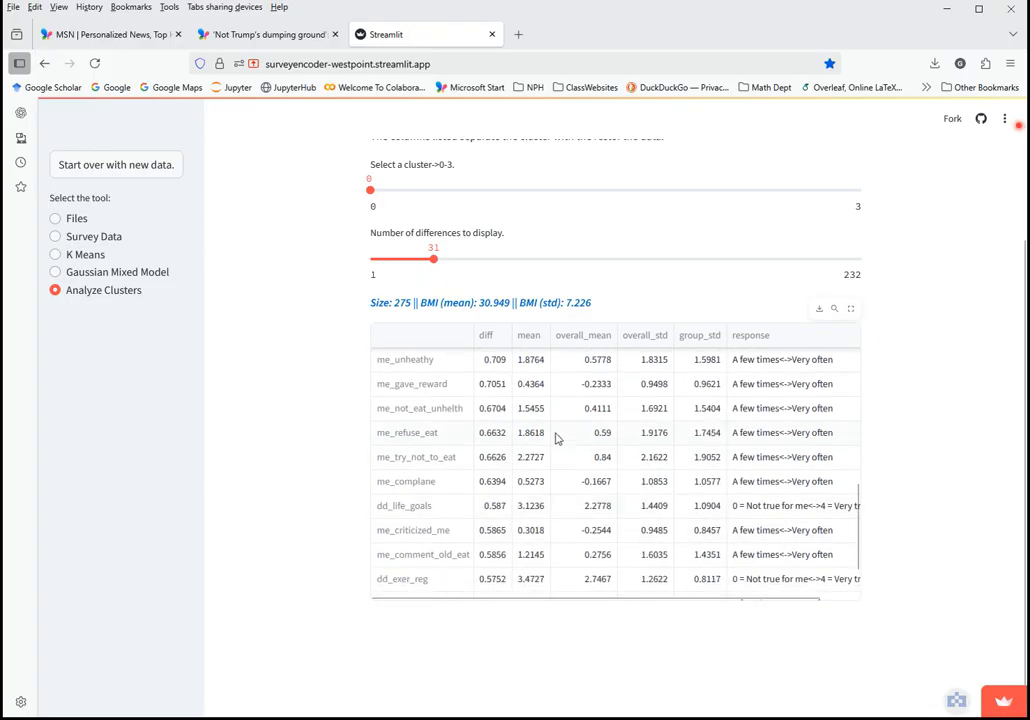
pyautogui.scroll(2, 558, 450)
pyautogui.scroll(-2, 558, 503)
pyautogui.scroll(-2, 545, 507)
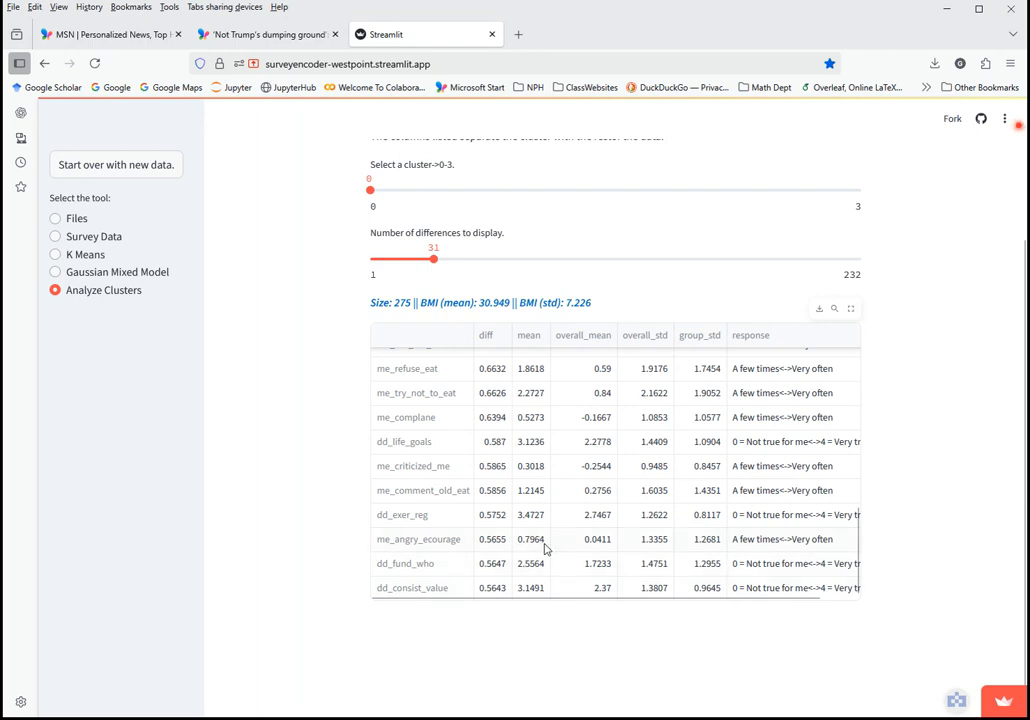
pyautogui.scroll(2, 545, 533)
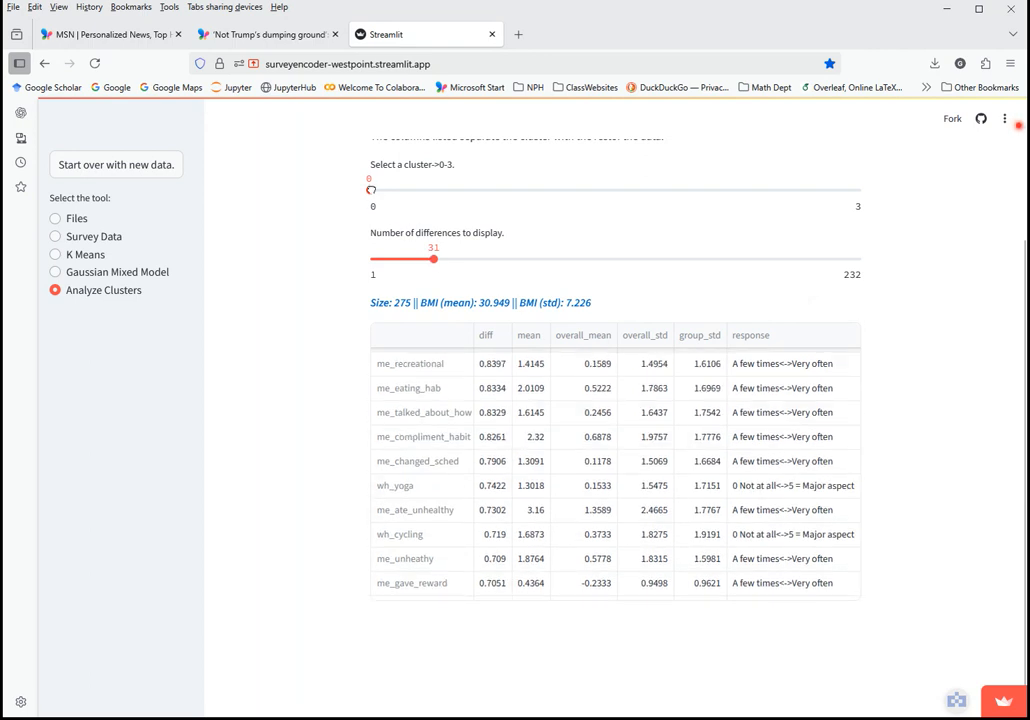
# Switch the cluster slider to 1 to show cluster 1's 31 differences
pyautogui.moveTo(408, 190); pyautogui.dragTo(533, 190)
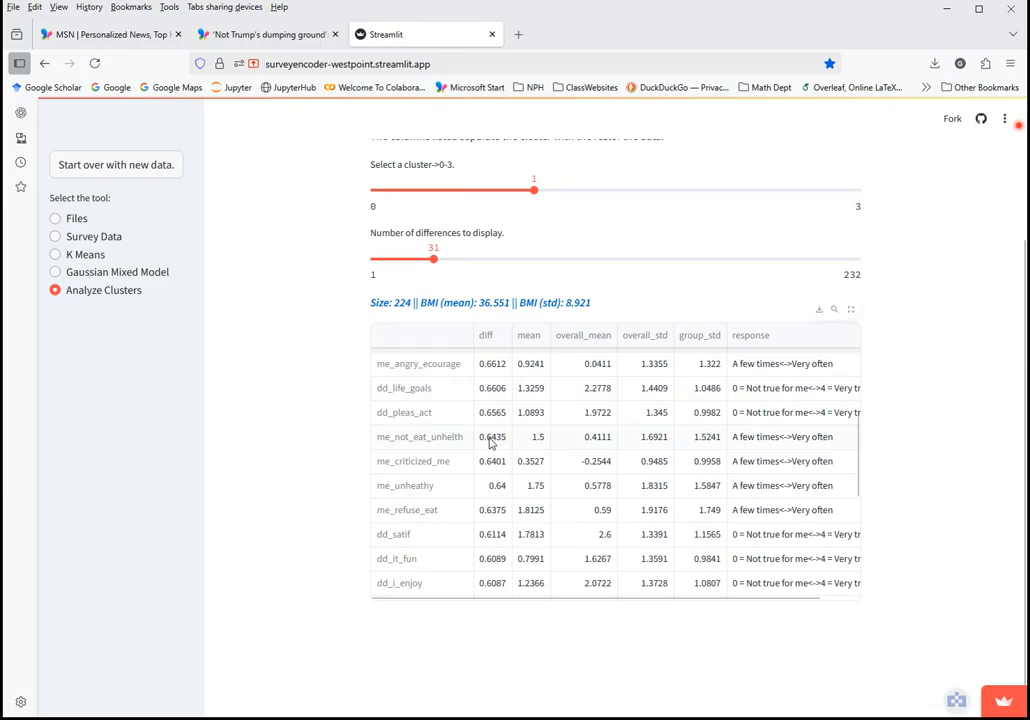
pyautogui.scroll(1, 330, 412)
pyautogui.scroll(1, 330, 412)
pyautogui.scroll(-2, 279, 554)
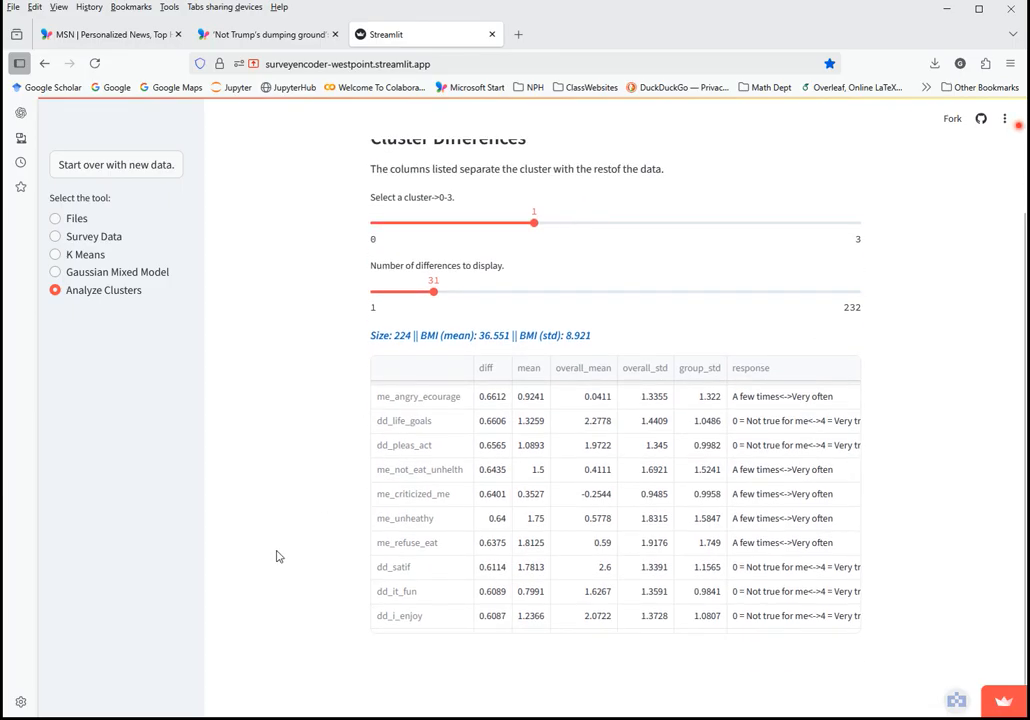
pyautogui.scroll(3, 498, 420)
pyautogui.scroll(2, 590, 460)
pyautogui.scroll(-2, 350, 478)
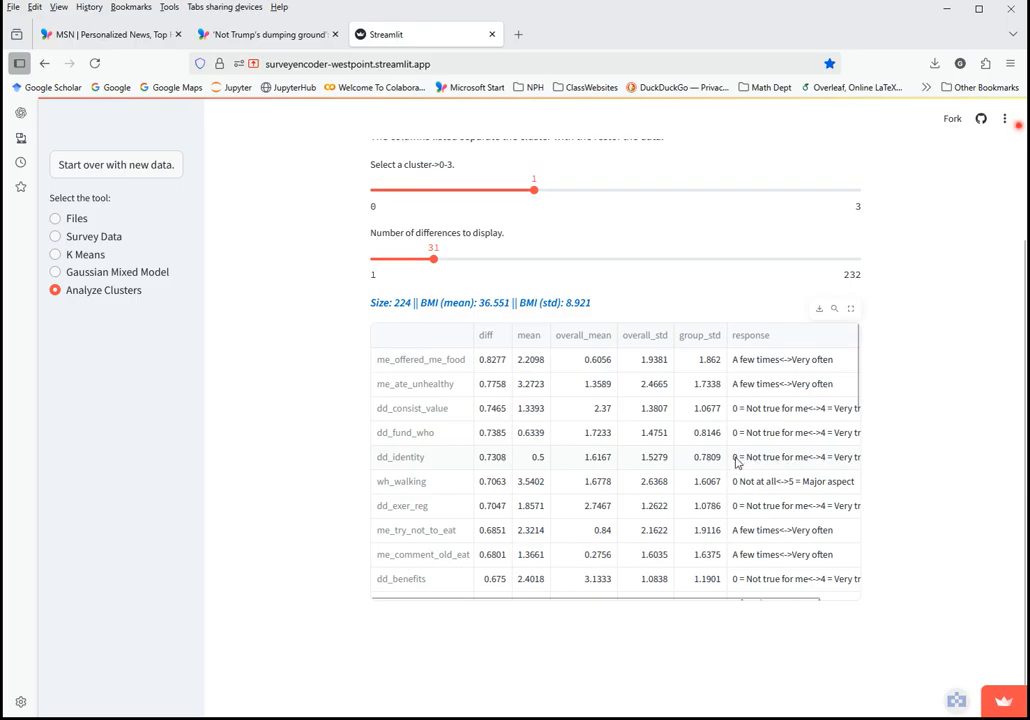
# Narrow the group_std column and bring up its sorting and formatting menu
pyautogui.moveTo(724, 598); pyautogui.dragTo(793, 594)
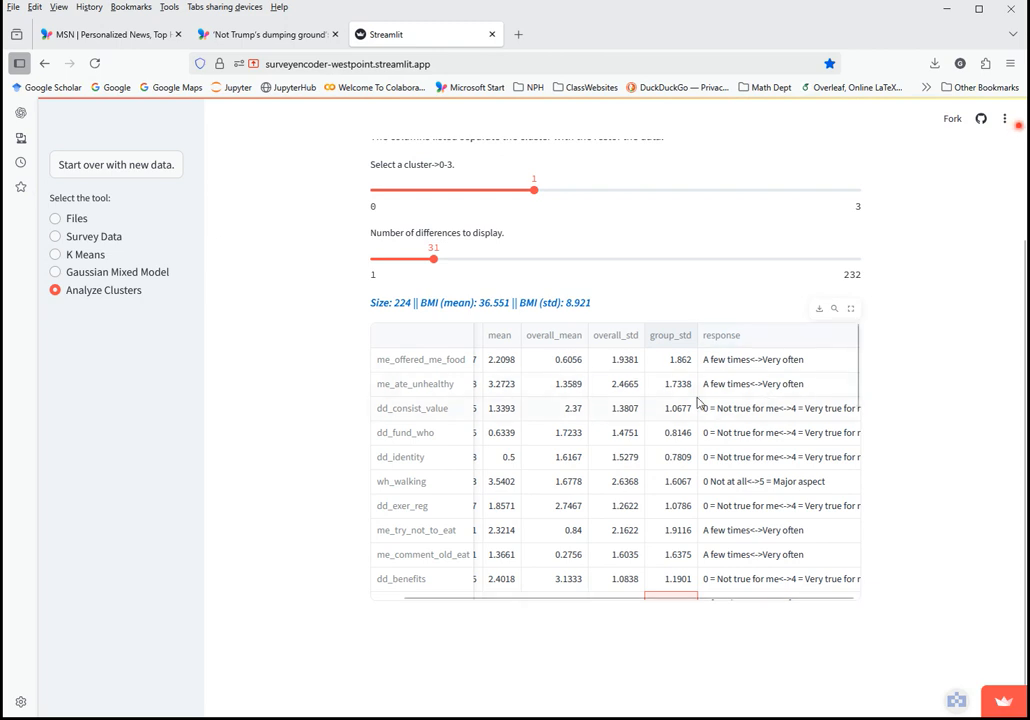
pyautogui.moveTo(698, 335)
pyautogui.mouseDown()
pyautogui.moveTo(671, 336)
pyautogui.moveTo(686, 335)
pyautogui.mouseUp()
pyautogui.click(686, 335)
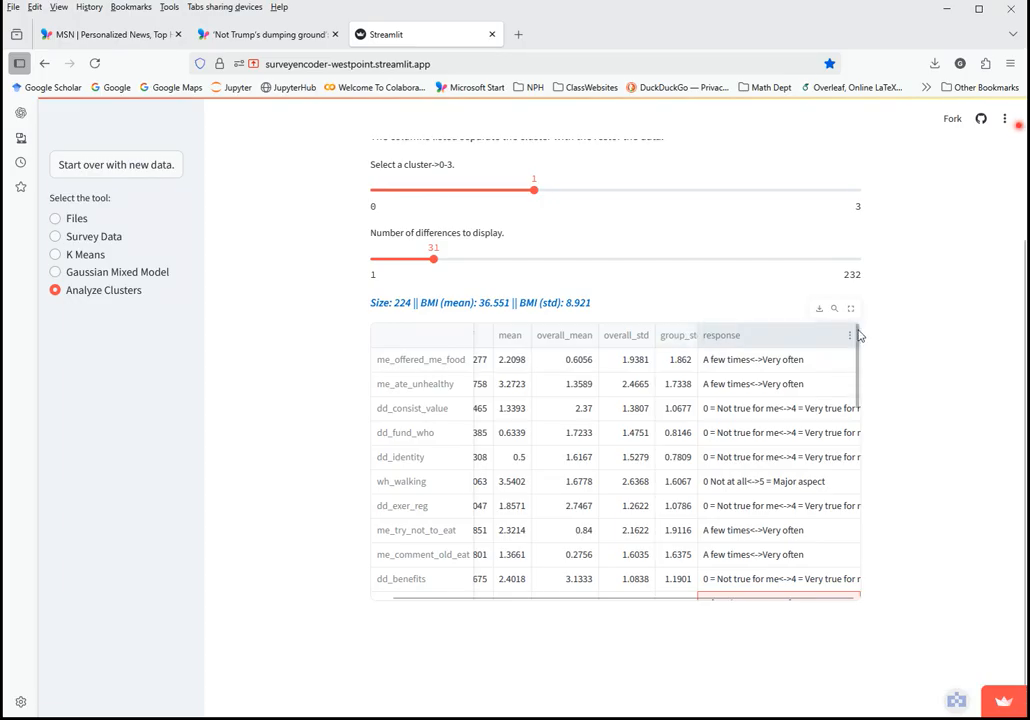
pyautogui.moveTo(855, 329)
pyautogui.mouseDown()
pyautogui.moveTo(860, 428)
pyautogui.moveTo(853, 328)
pyautogui.mouseUp()
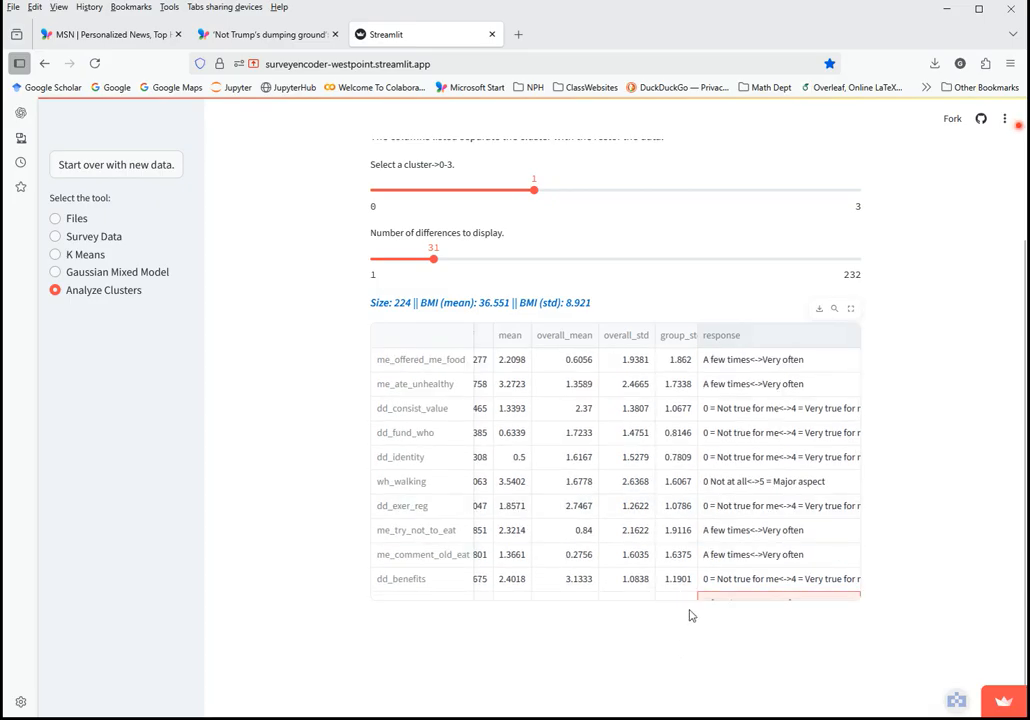
pyautogui.moveTo(645, 598); pyautogui.dragTo(536, 598)
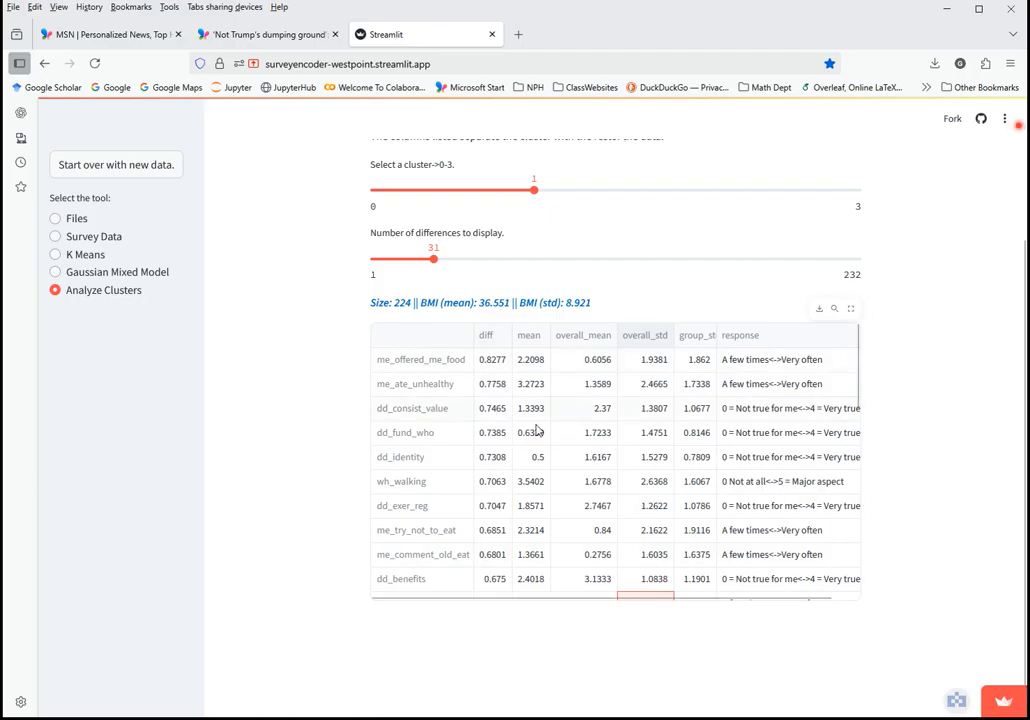
pyautogui.scroll(3, 537, 429)
pyautogui.scroll(-3, 533, 455)
pyautogui.scroll(3, 300, 402)
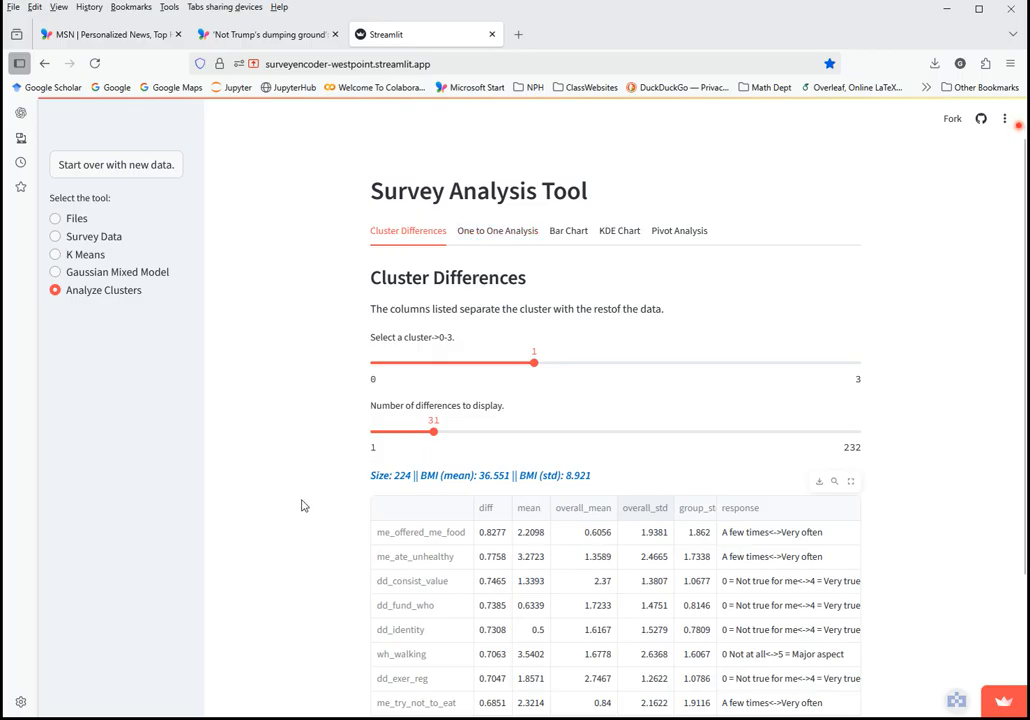
# In One to One Analysis, select clusters 0 and 1 for comparison
pyautogui.click(501, 238)
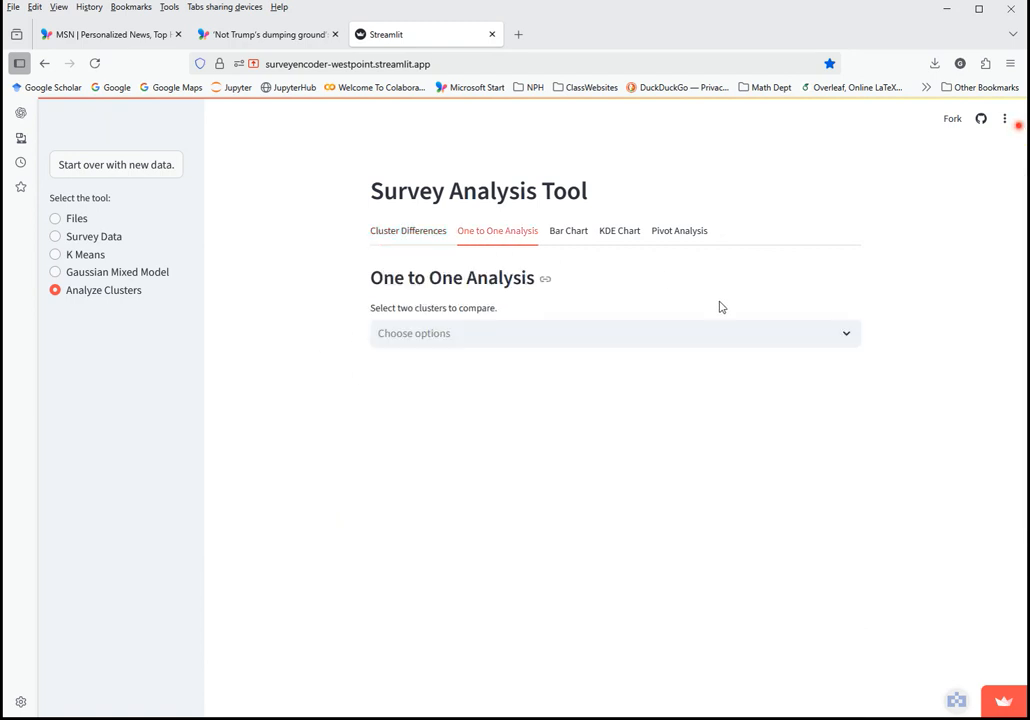
pyautogui.click(849, 340)
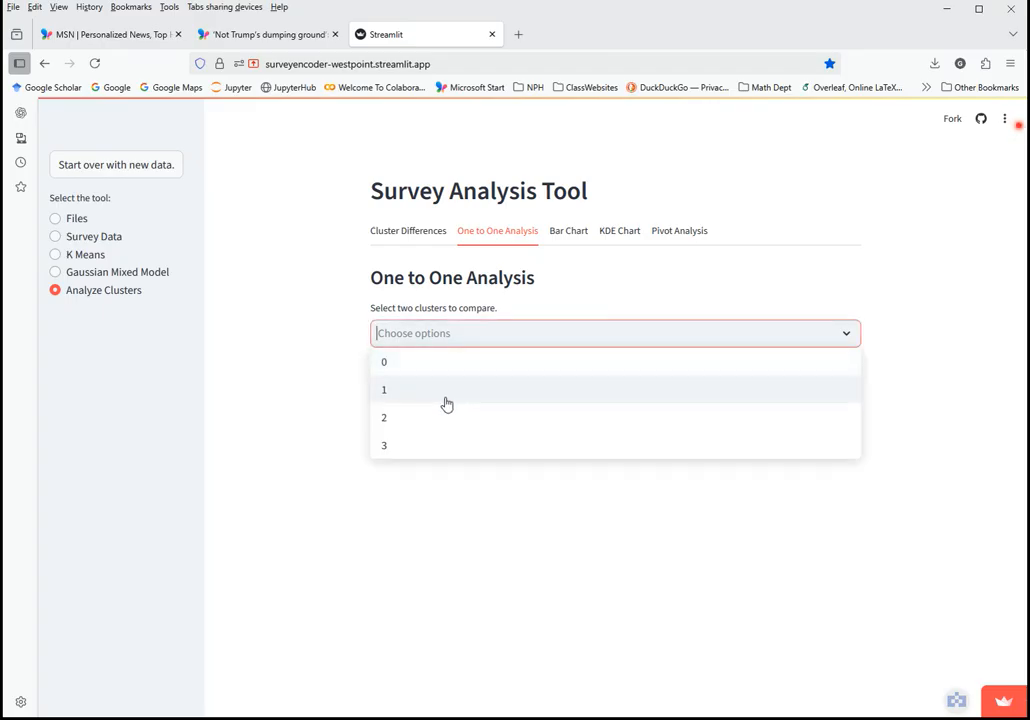
pyautogui.click(447, 372)
pyautogui.click(446, 372)
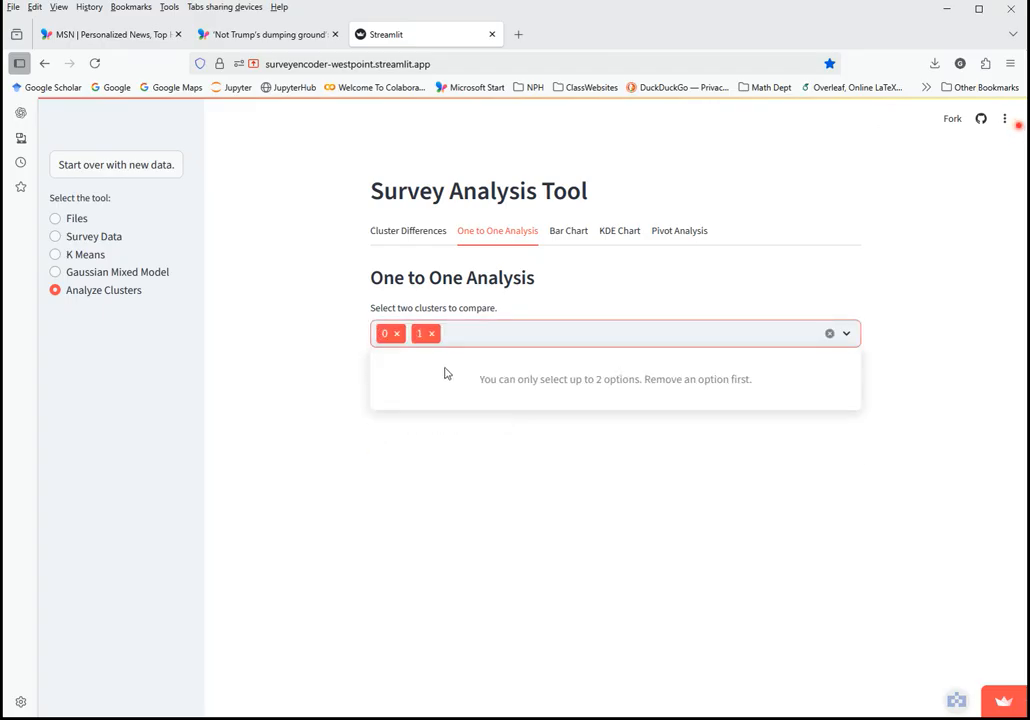
pyautogui.click(308, 476)
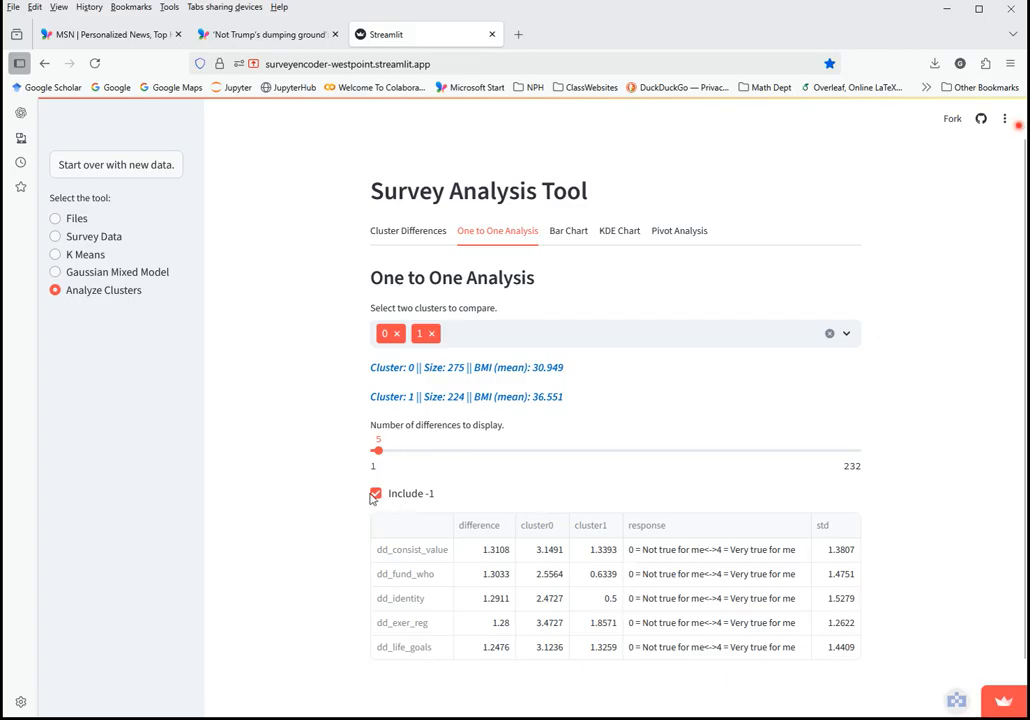
# List the top 32 differences, led by dd_consist_value at 1.3108, and review them
pyautogui.moveTo(376, 450); pyautogui.dragTo(434, 451)
pyautogui.scroll(-2, 276, 543)
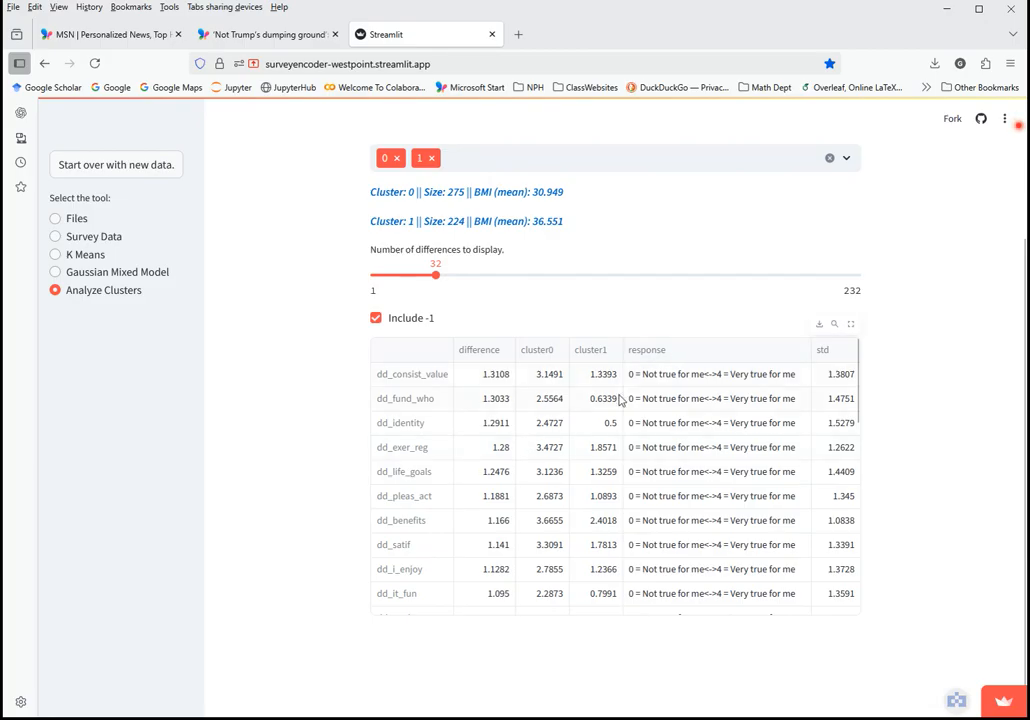
pyautogui.scroll(2, 406, 414)
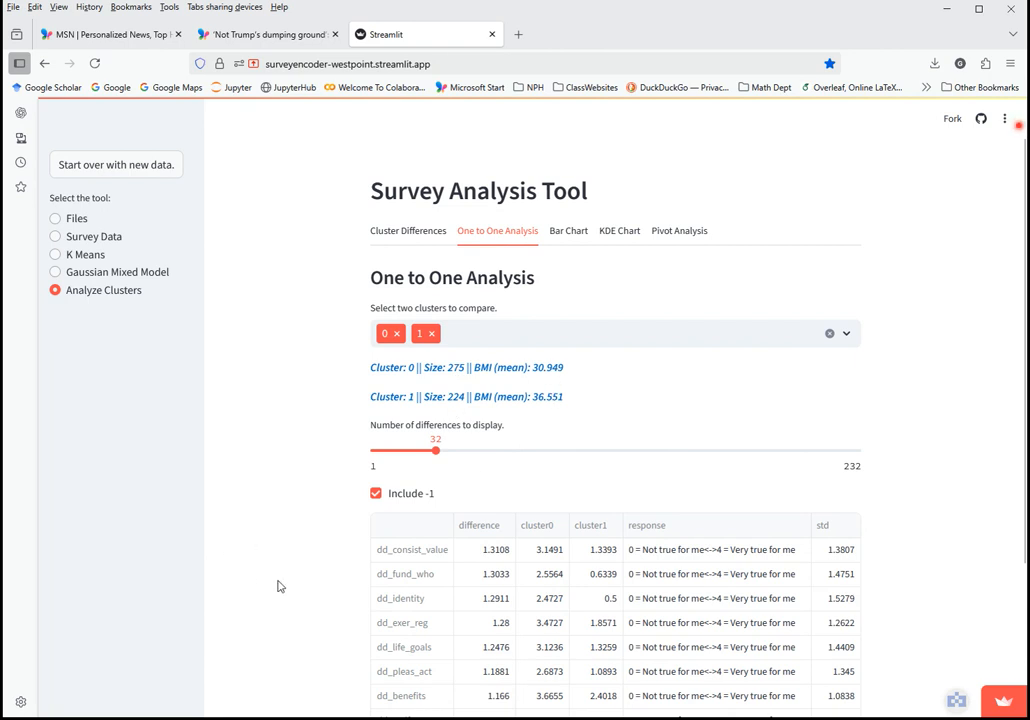
pyautogui.scroll(-2, 278, 586)
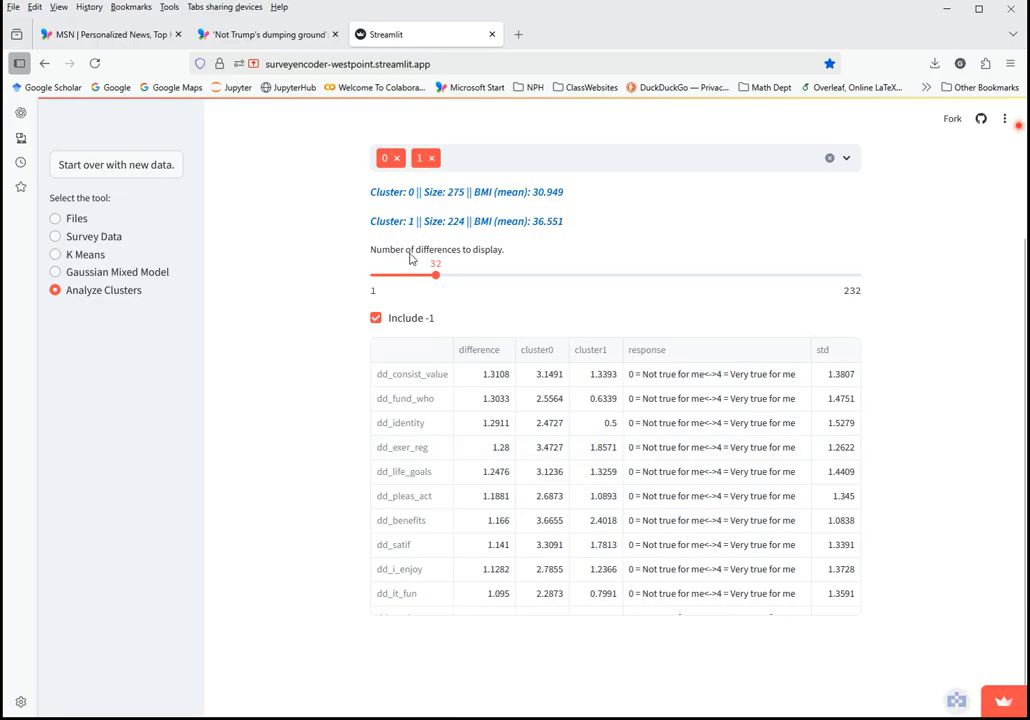
pyautogui.scroll(1, 330, 330)
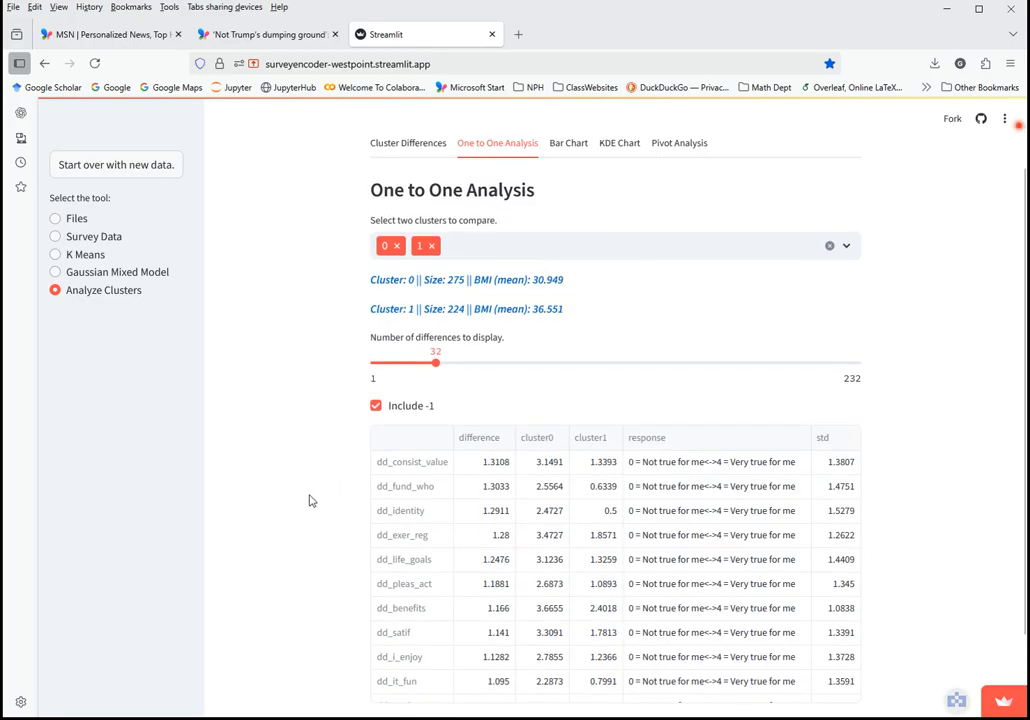
pyautogui.scroll(-1, 310, 499)
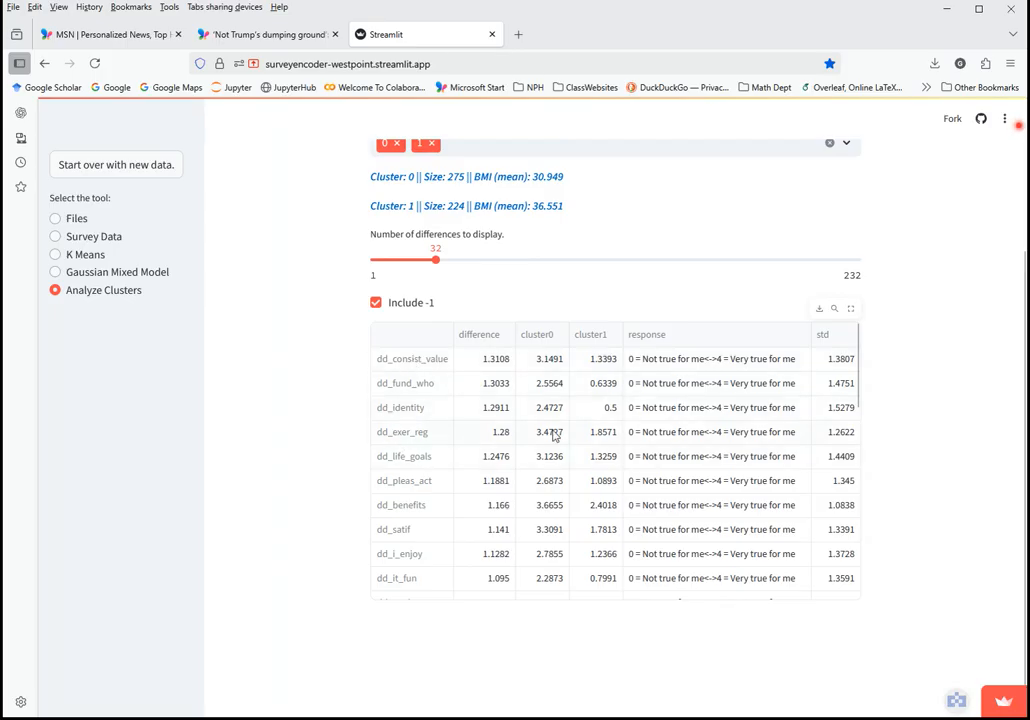
pyautogui.scroll(3, 290, 421)
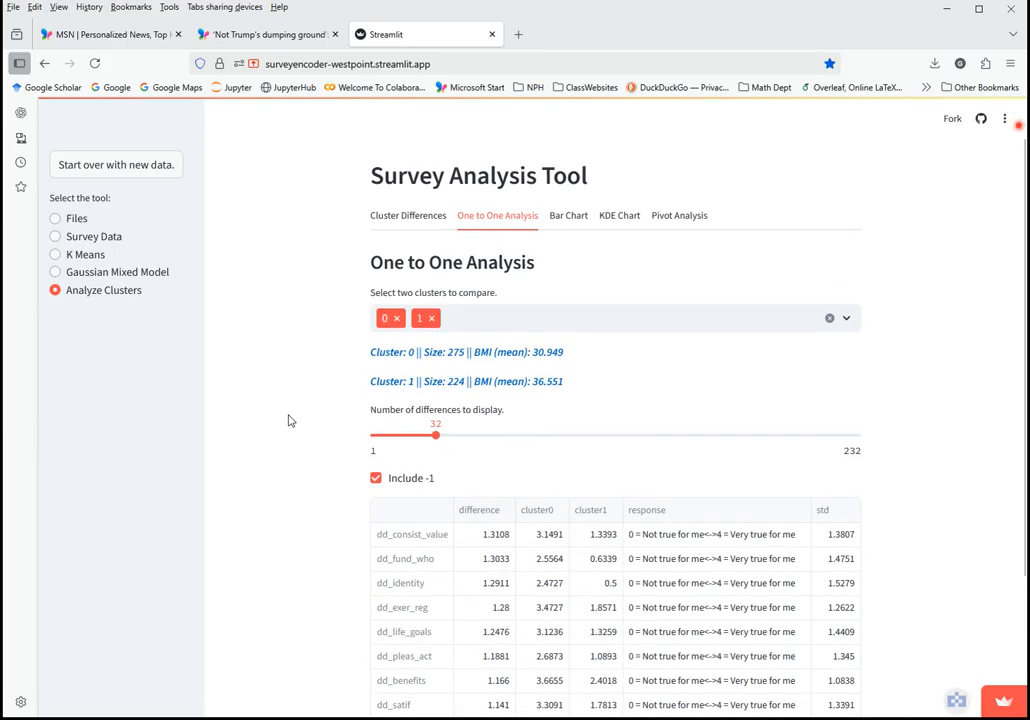
pyautogui.scroll(-3, 290, 421)
pyautogui.scroll(-10, 636, 505)
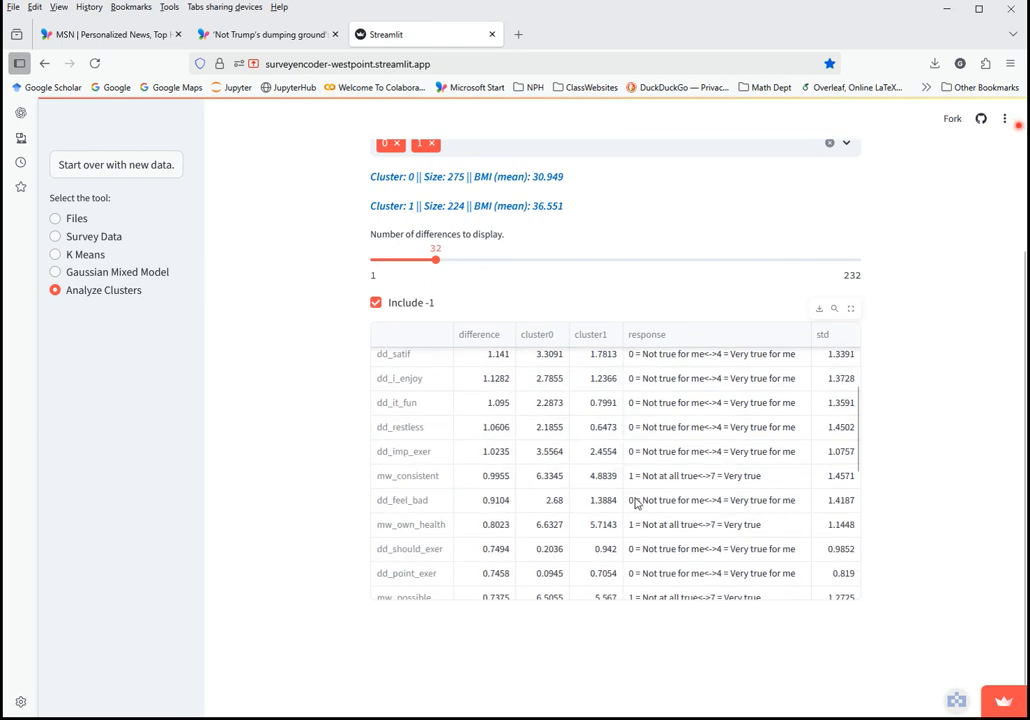
pyautogui.scroll(10, 690, 487)
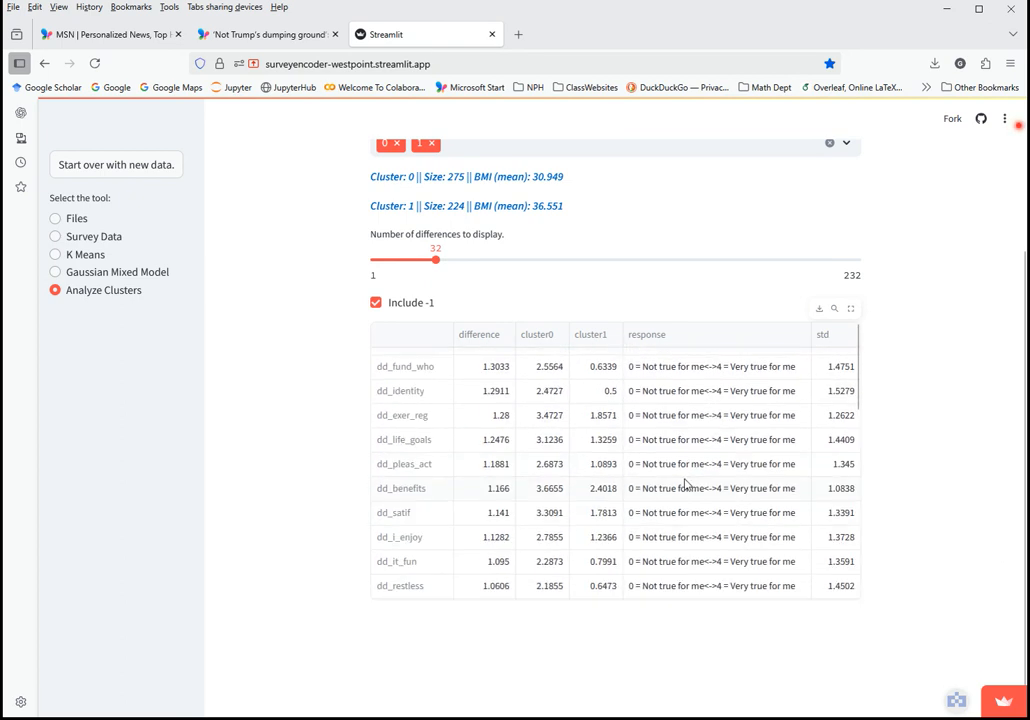
pyautogui.scroll(3, 310, 400)
pyautogui.click(739, 333)
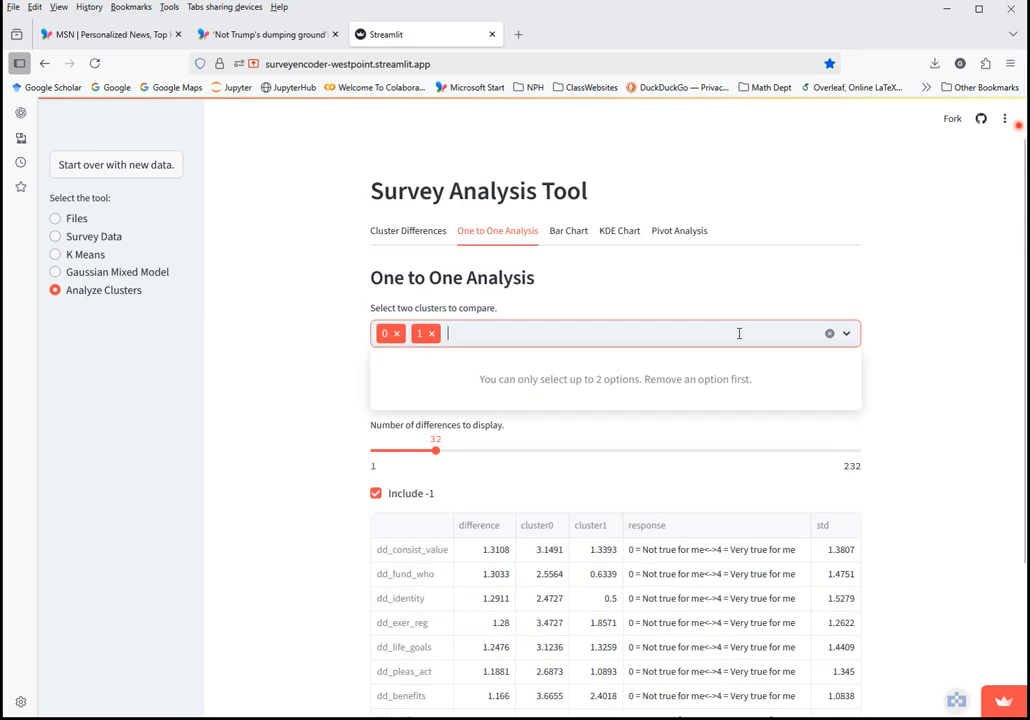
# Replace cluster 0 with cluster 2 so the comparison is clusters 1 and 2
pyautogui.click(397, 334)
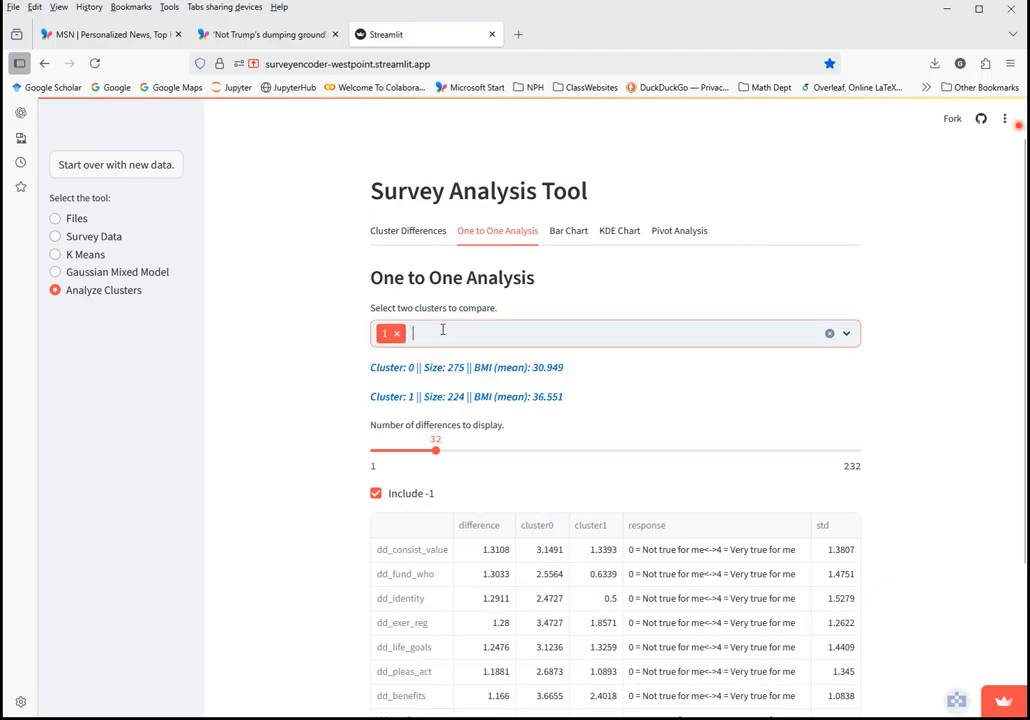
pyautogui.click(440, 329)
pyautogui.click(423, 389)
pyautogui.click(319, 370)
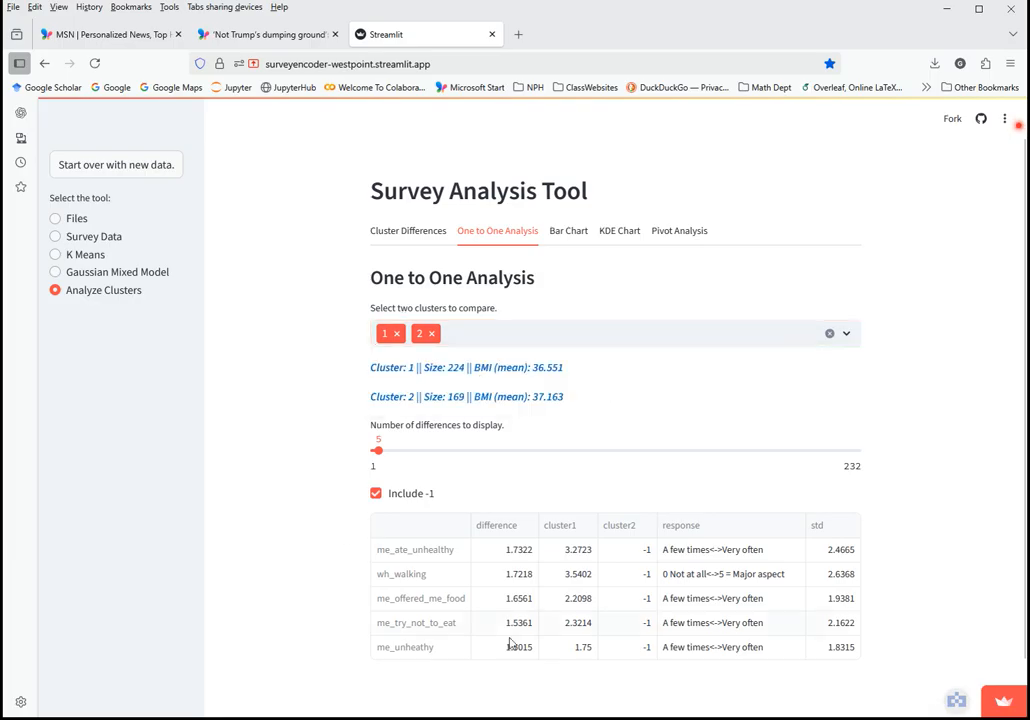
pyautogui.scroll(-1, 616, 469)
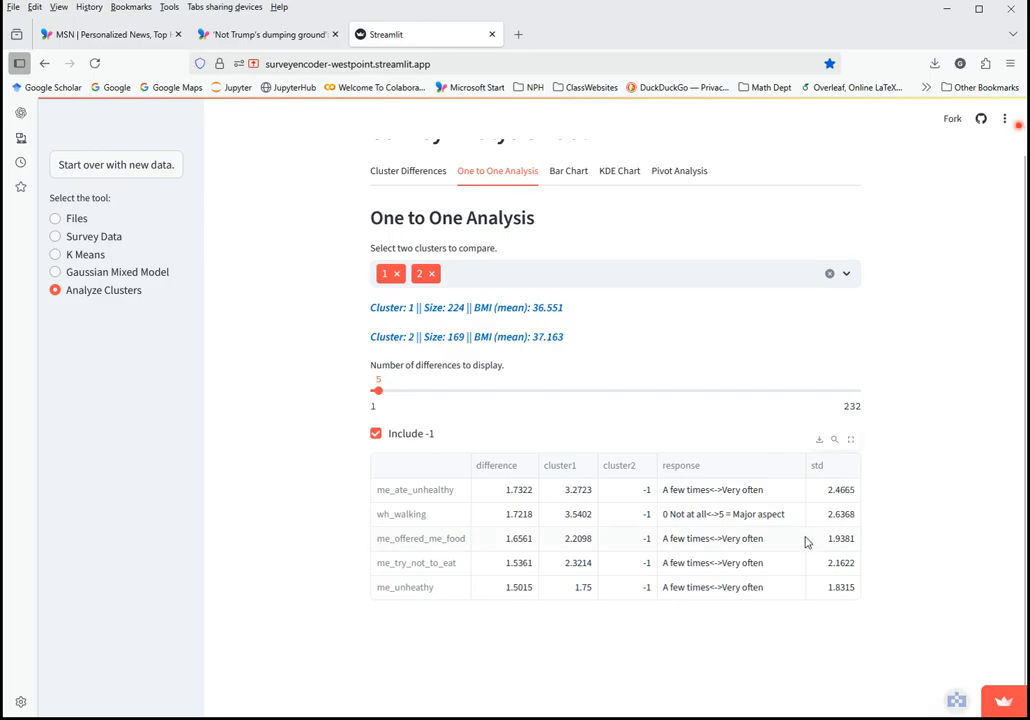
# Toggle Include -1 off and back on, keeping -1 responses in the differences
pyautogui.click(375, 433)
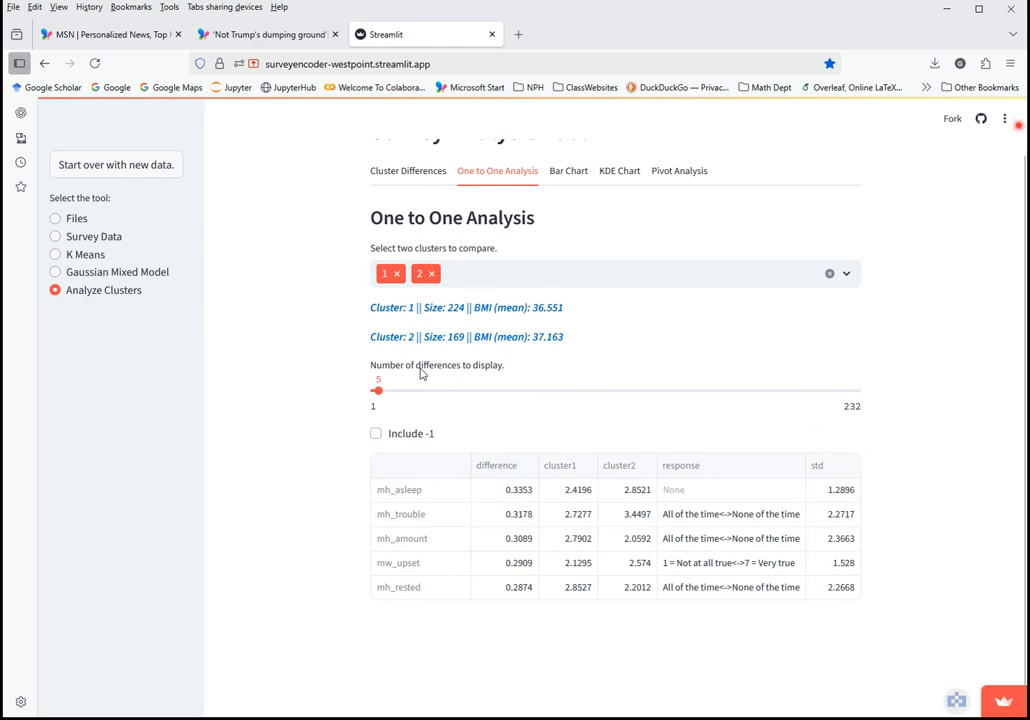
pyautogui.click(375, 434)
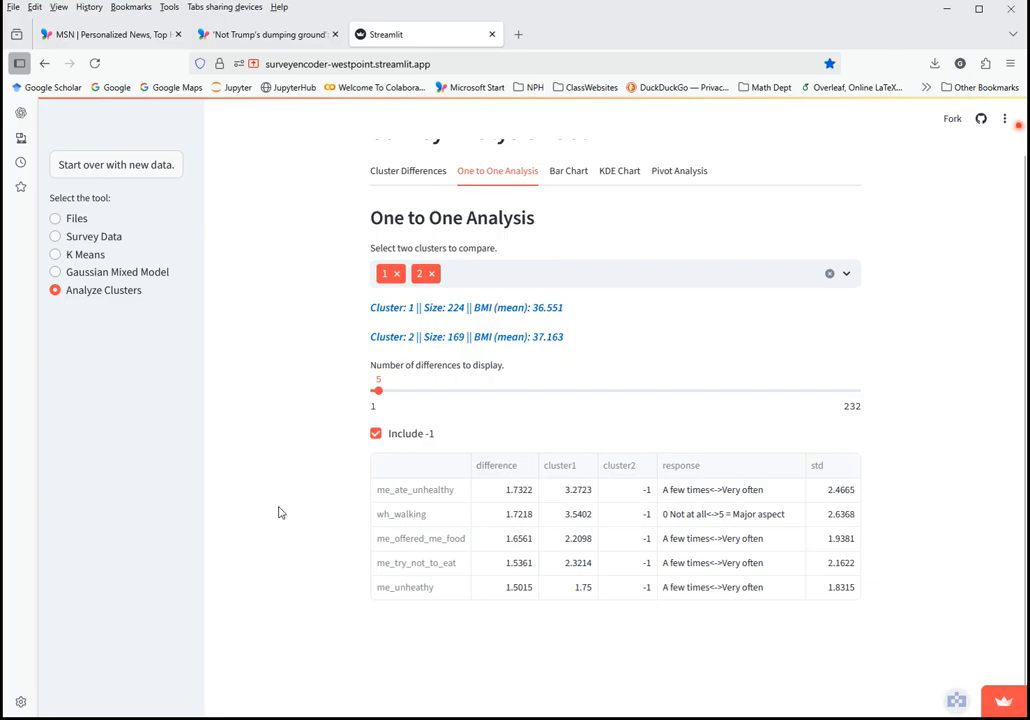
pyautogui.scroll(1, 283, 510)
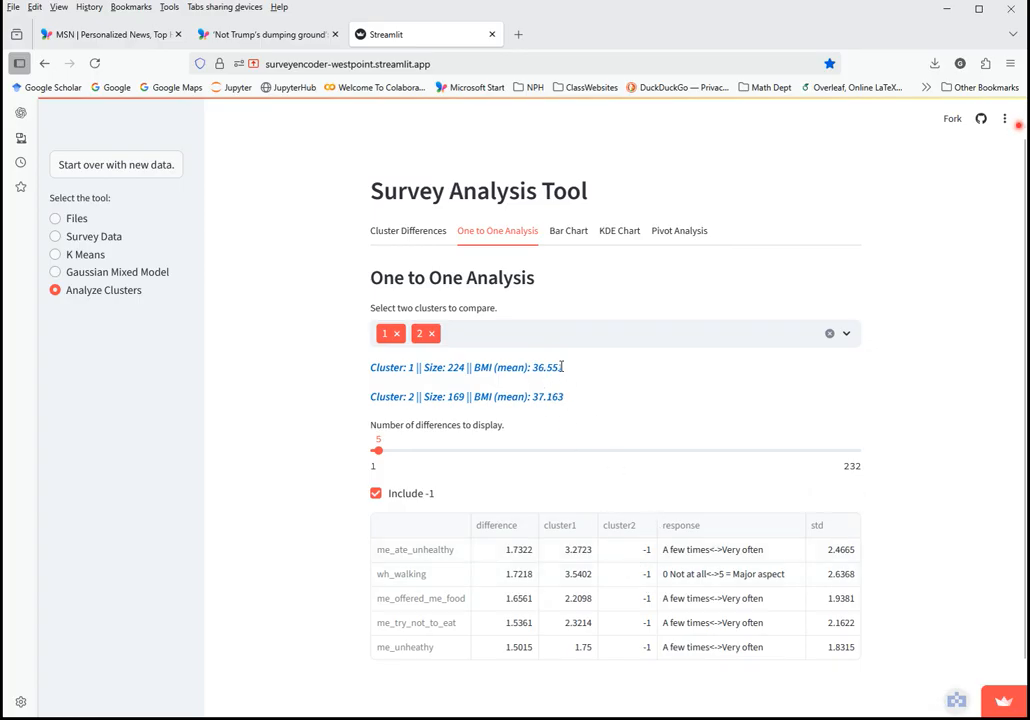
# In Bar Chart comparison, select clusters 0, 1, 2 and 3
pyautogui.click(569, 234)
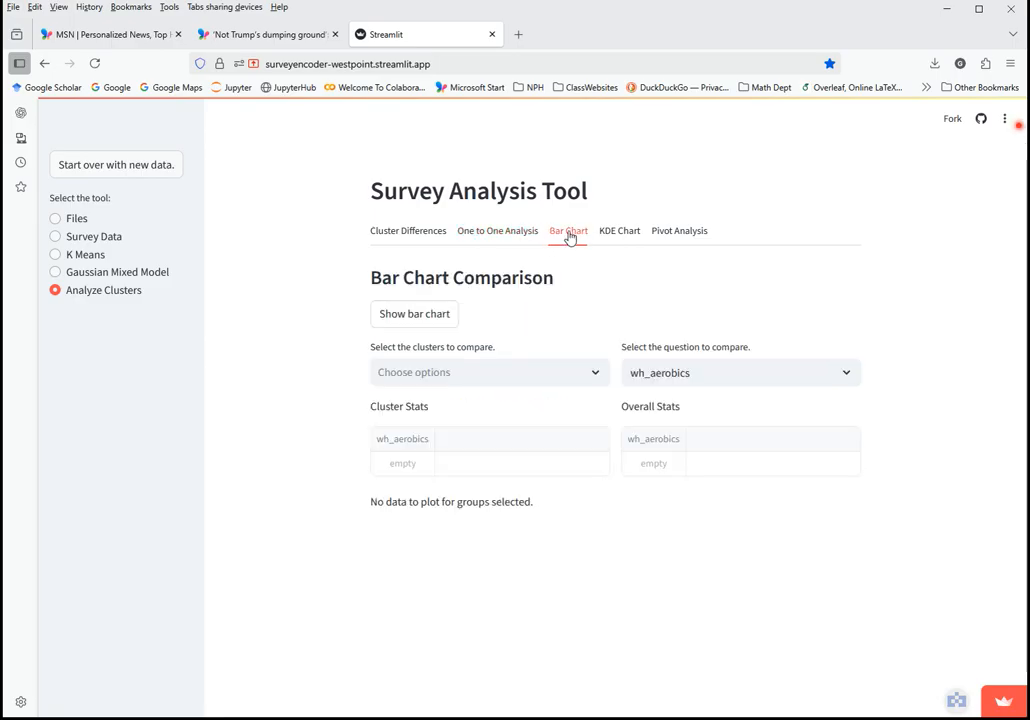
pyautogui.click(505, 373)
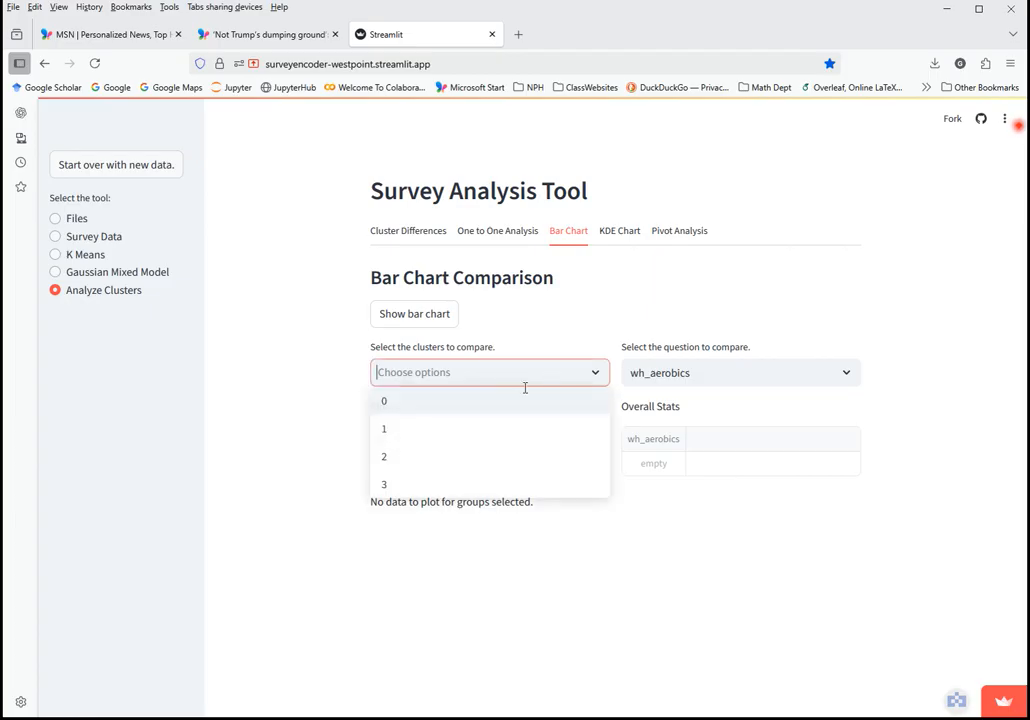
pyautogui.click(462, 414)
pyautogui.click(462, 412)
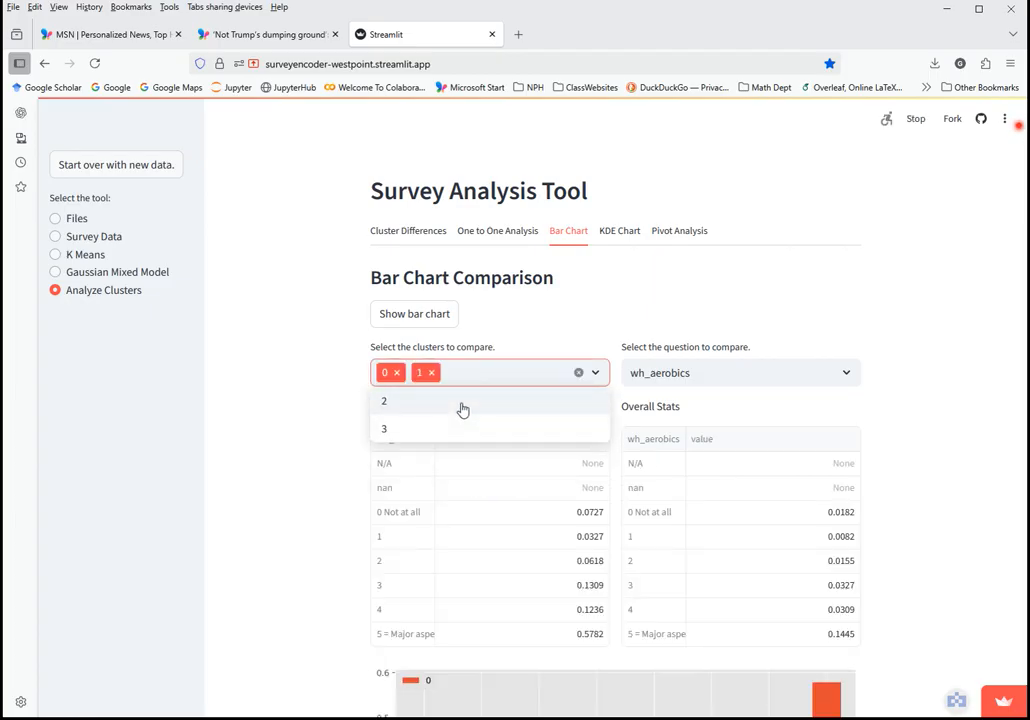
pyautogui.click(386, 401)
pyautogui.click(403, 403)
# Review the wh_aerobics cluster stats, overall stats and bar chart
pyautogui.scroll(-3, 322, 452)
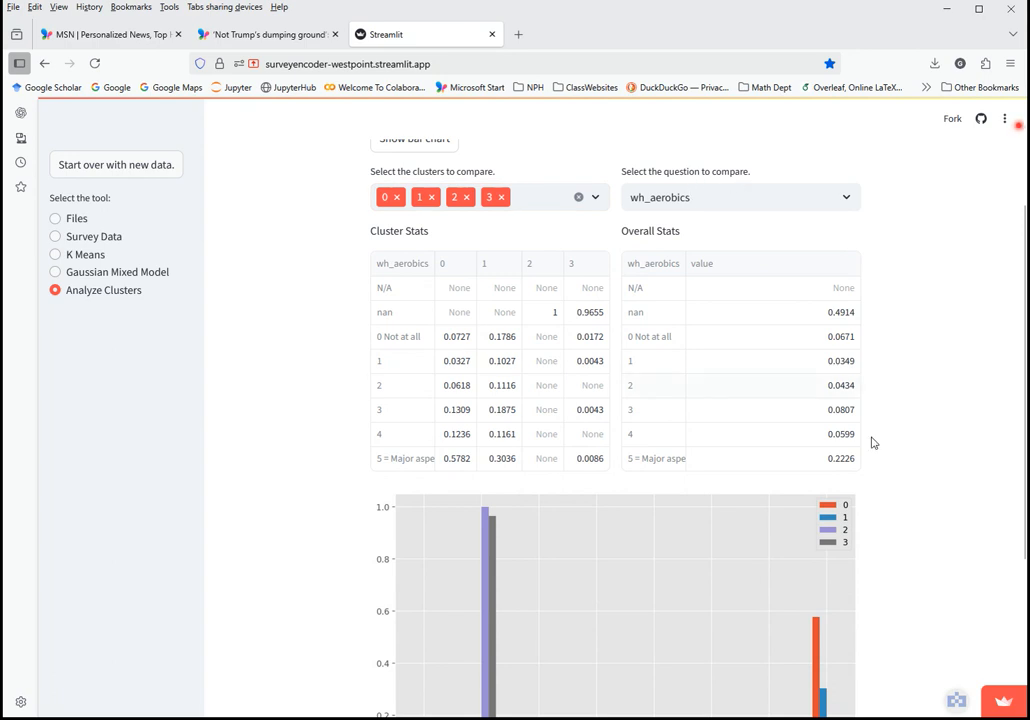
pyautogui.scroll(-4, 871, 443)
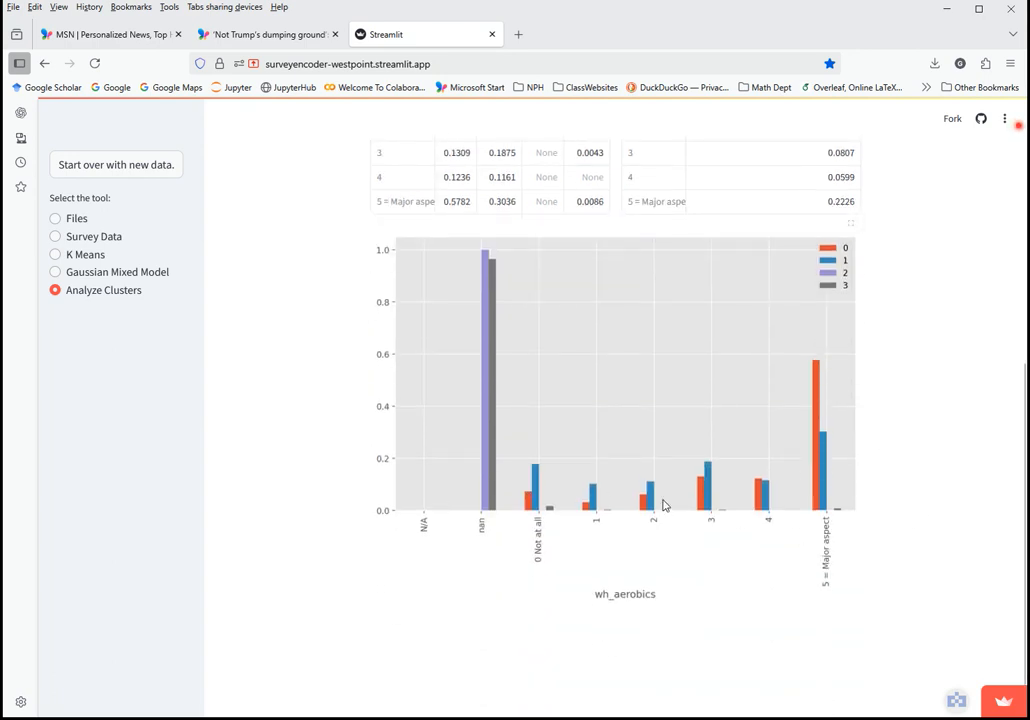
pyautogui.scroll(2, 931, 414)
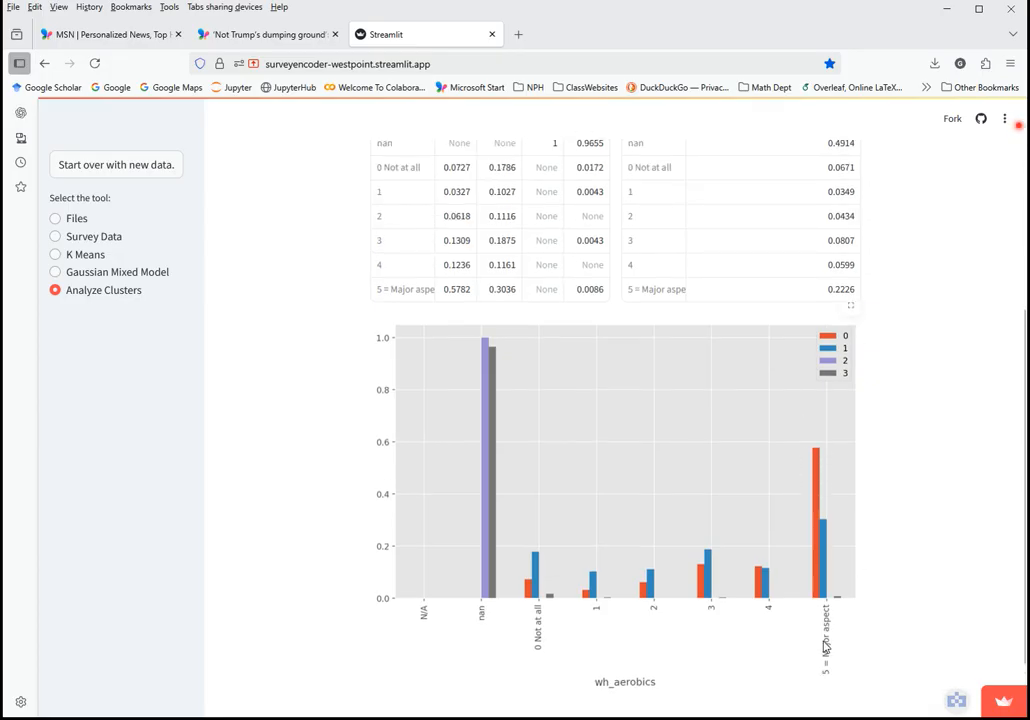
pyautogui.scroll(2, 713, 202)
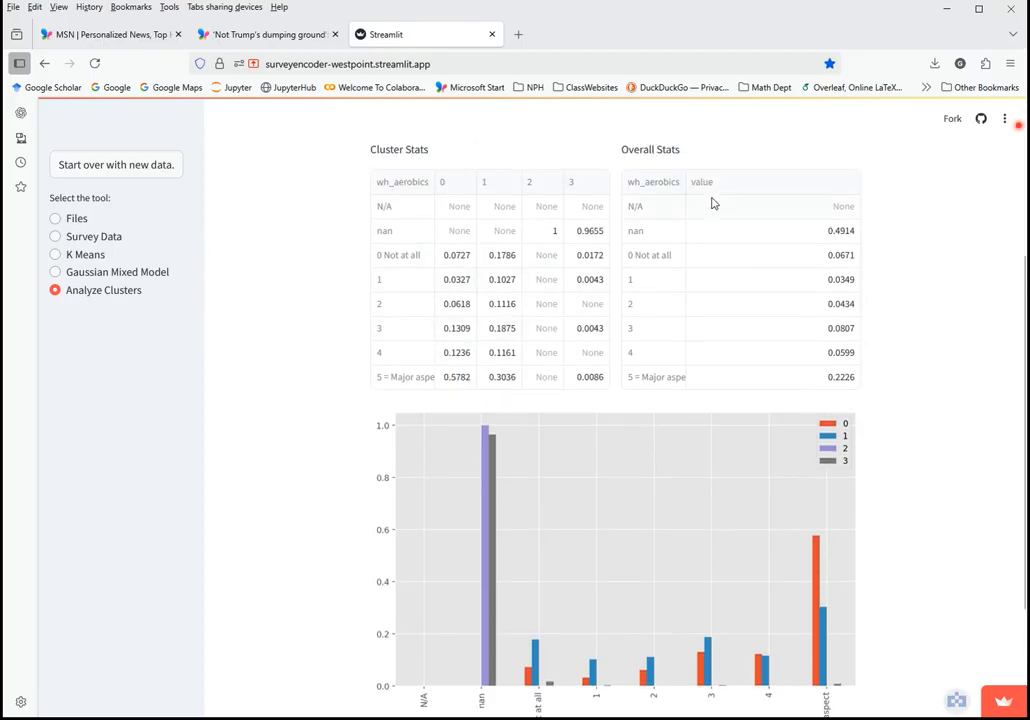
pyautogui.scroll(2, 675, 169)
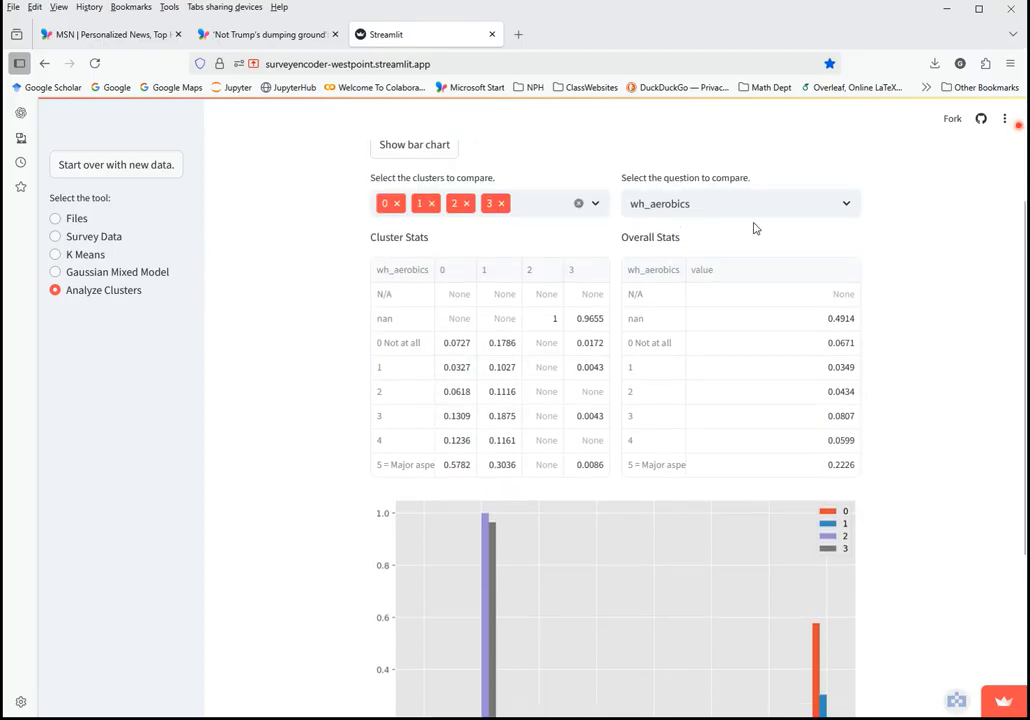
pyautogui.scroll(-2, 985, 422)
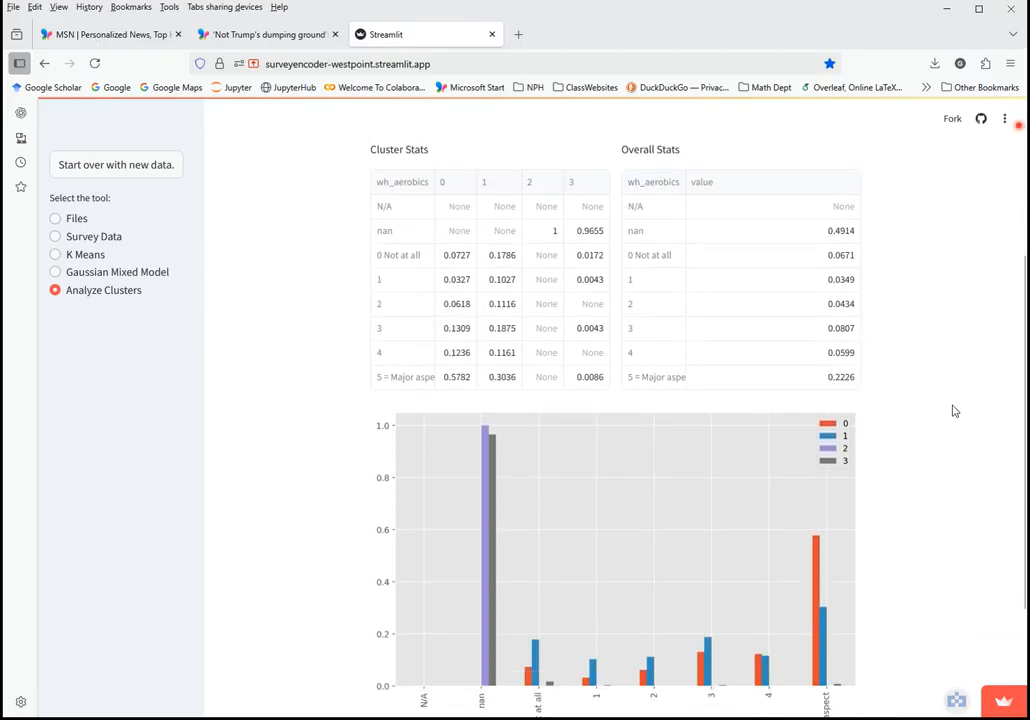
pyautogui.scroll(4, 952, 408)
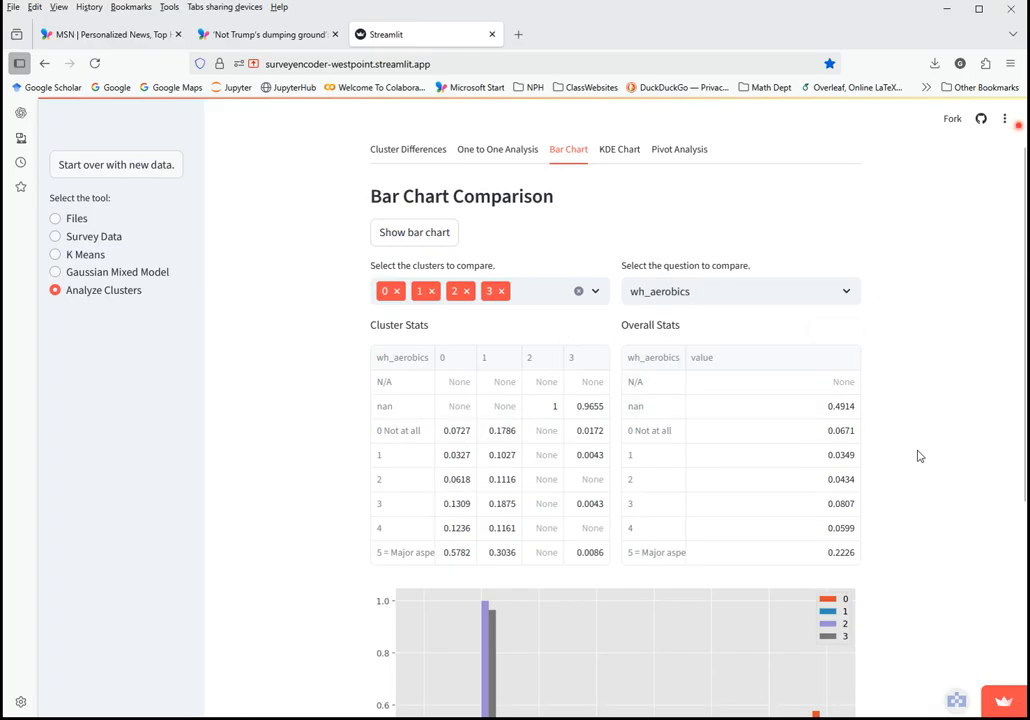
pyautogui.scroll(-4, 924, 468)
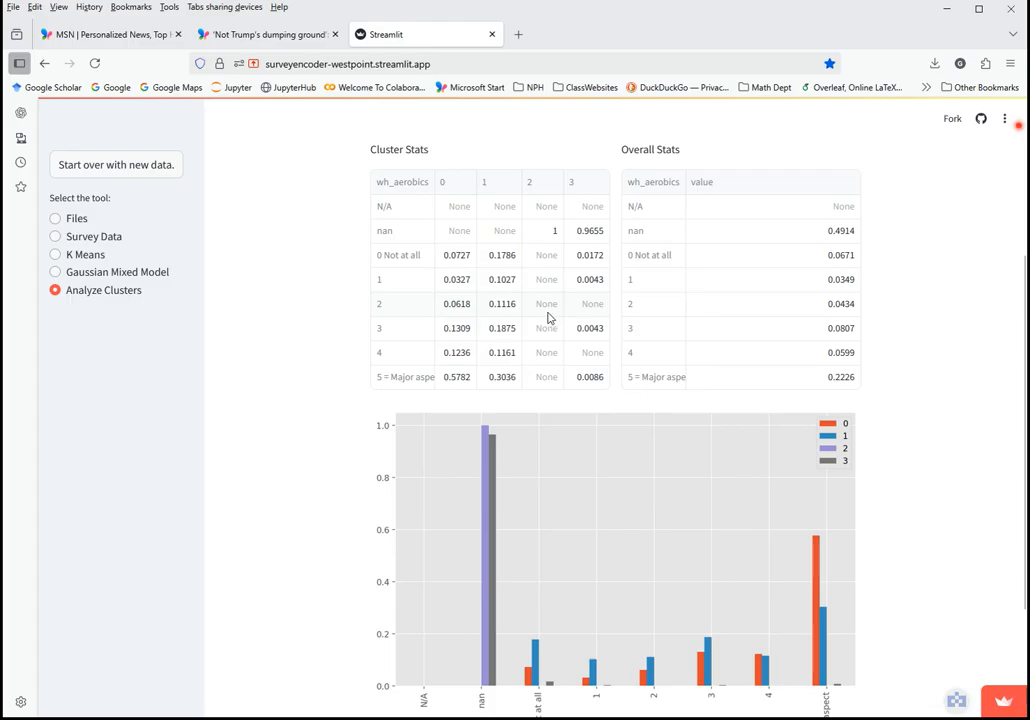
pyautogui.scroll(2, 320, 320)
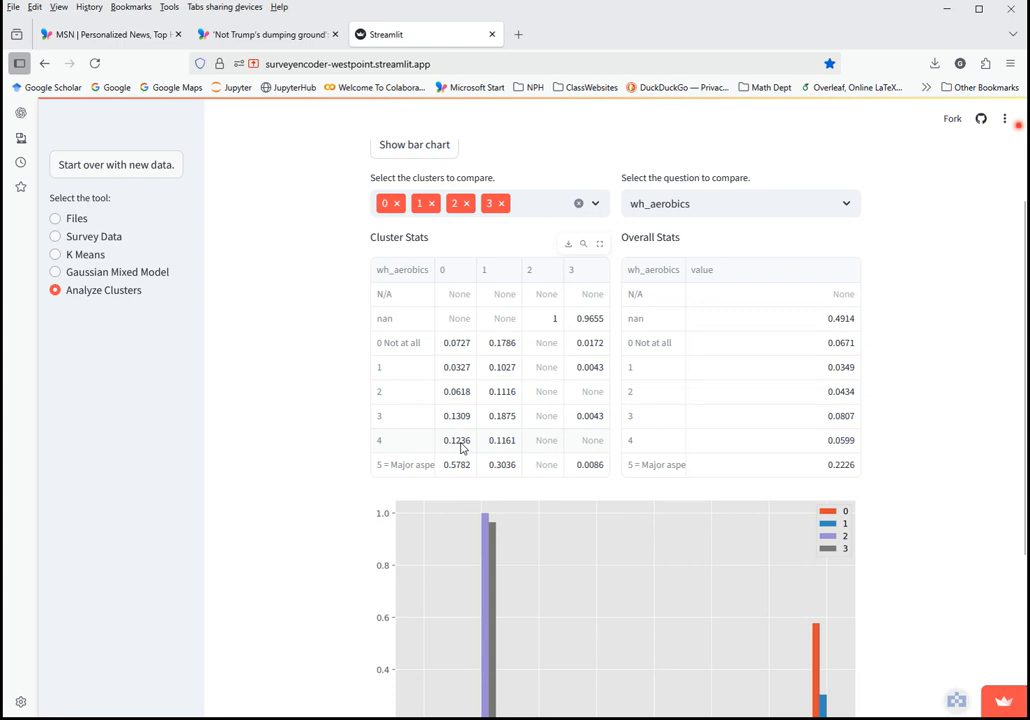
pyautogui.scroll(-4, 338, 506)
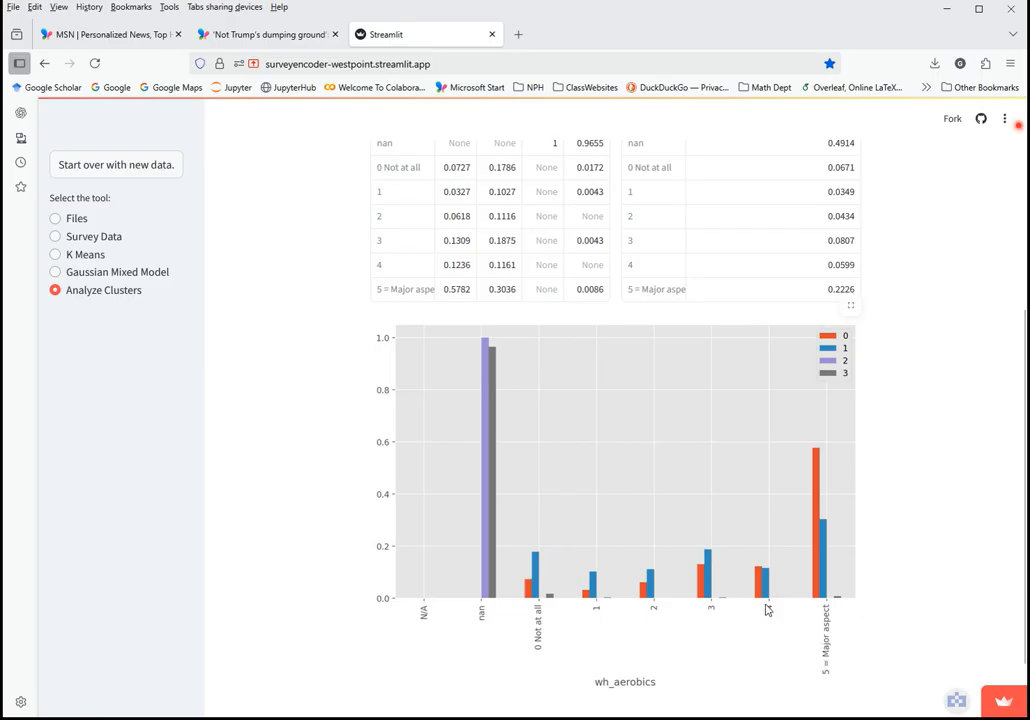
pyautogui.scroll(1, 337, 551)
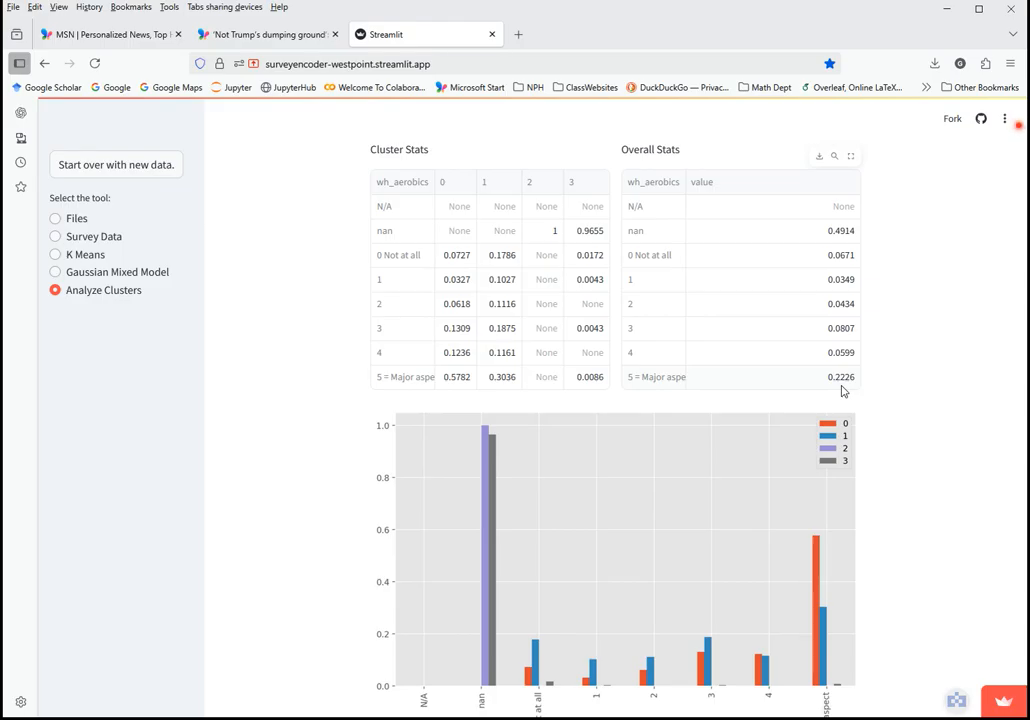
pyautogui.scroll(3, 925, 379)
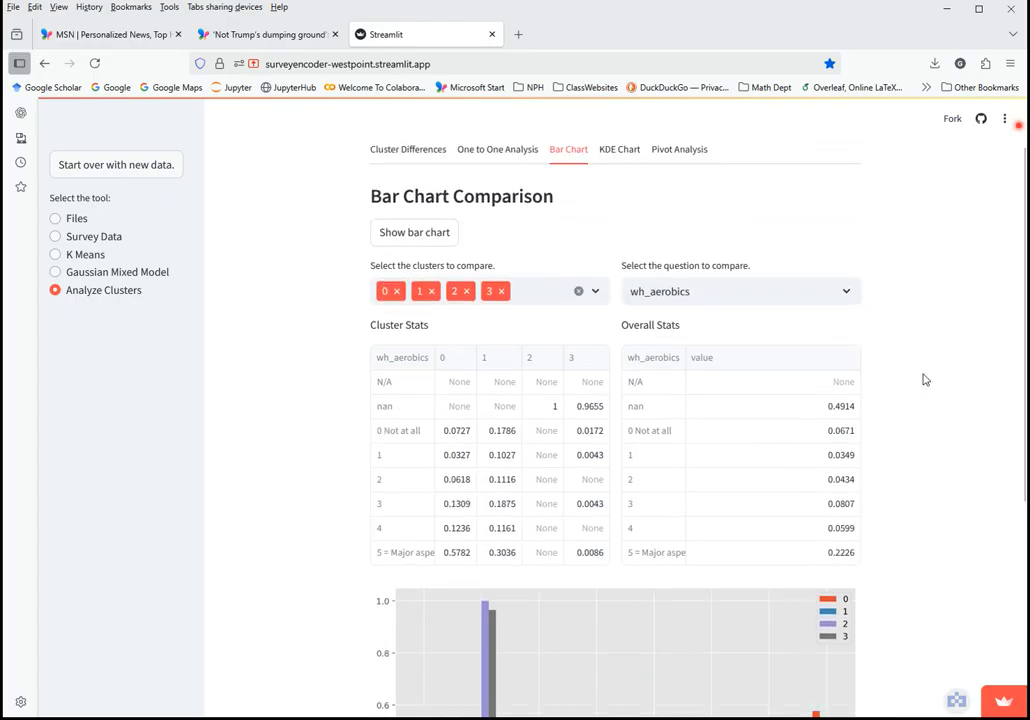
# Chart the wh_walking question for clusters 0–3
pyautogui.click(846, 299)
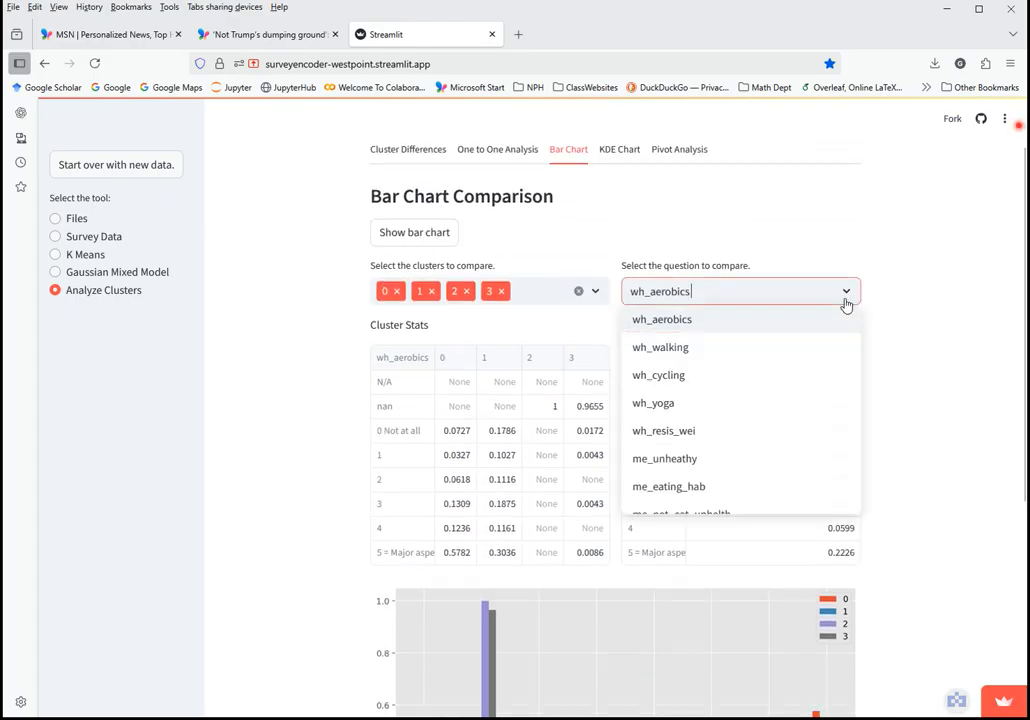
pyautogui.click(782, 355)
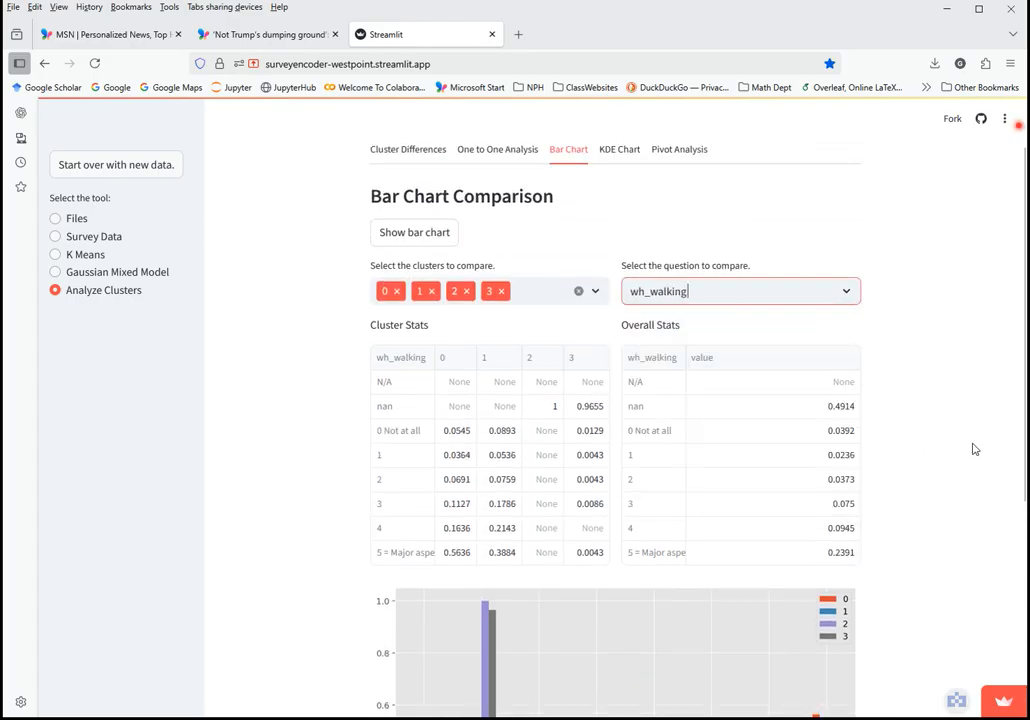
pyautogui.scroll(-4, 963, 458)
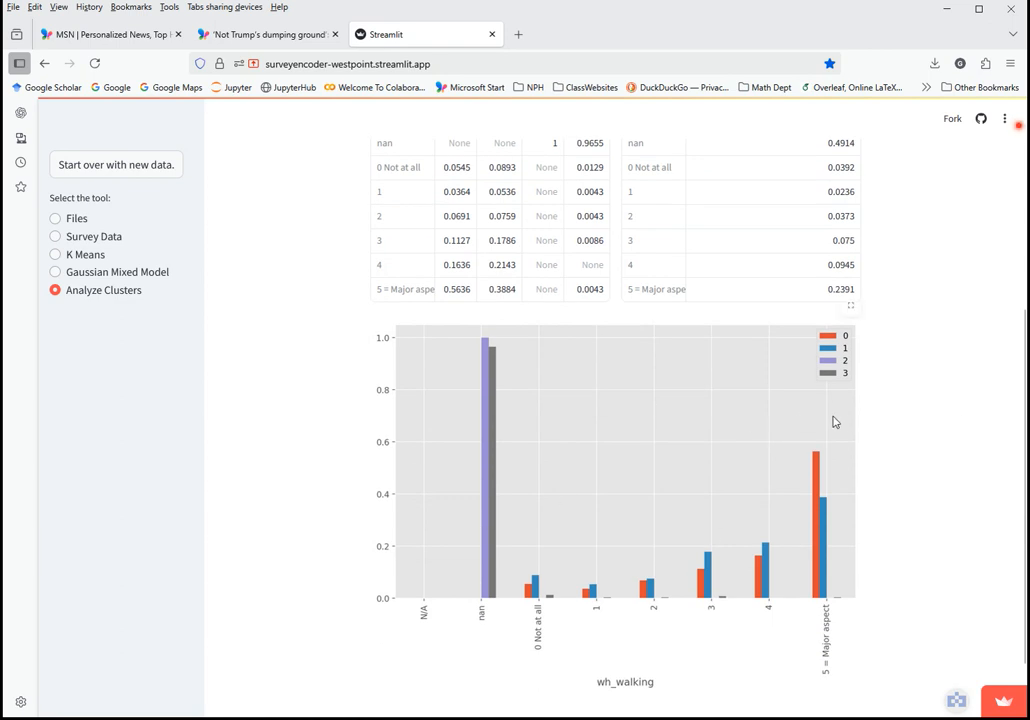
pyautogui.scroll(1, 881, 467)
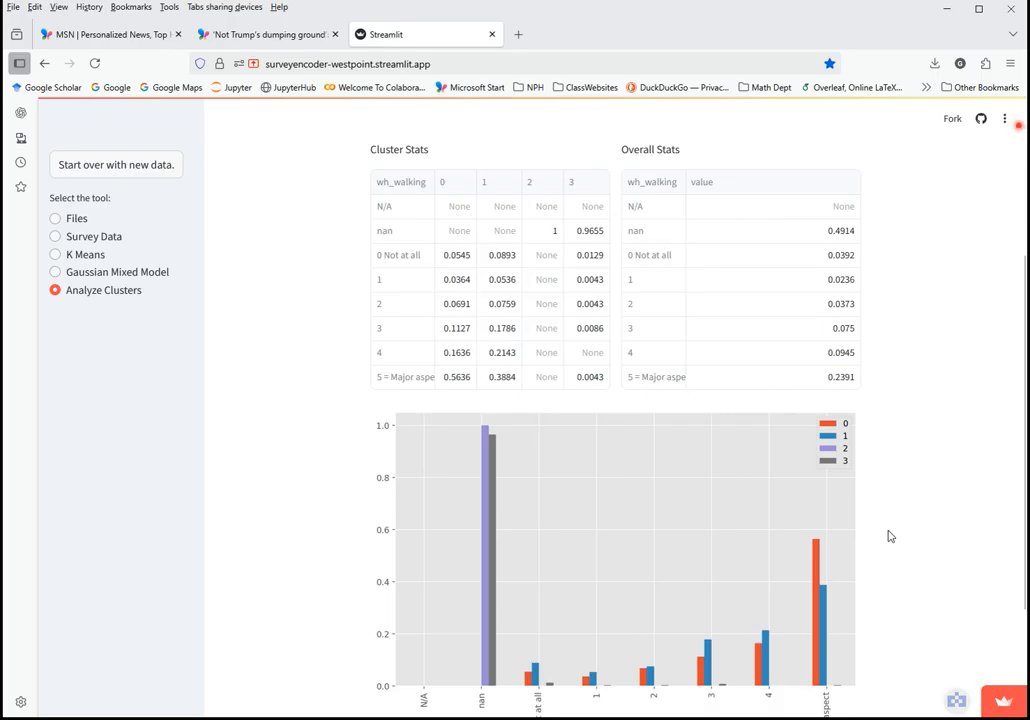
pyautogui.scroll(2, 890, 536)
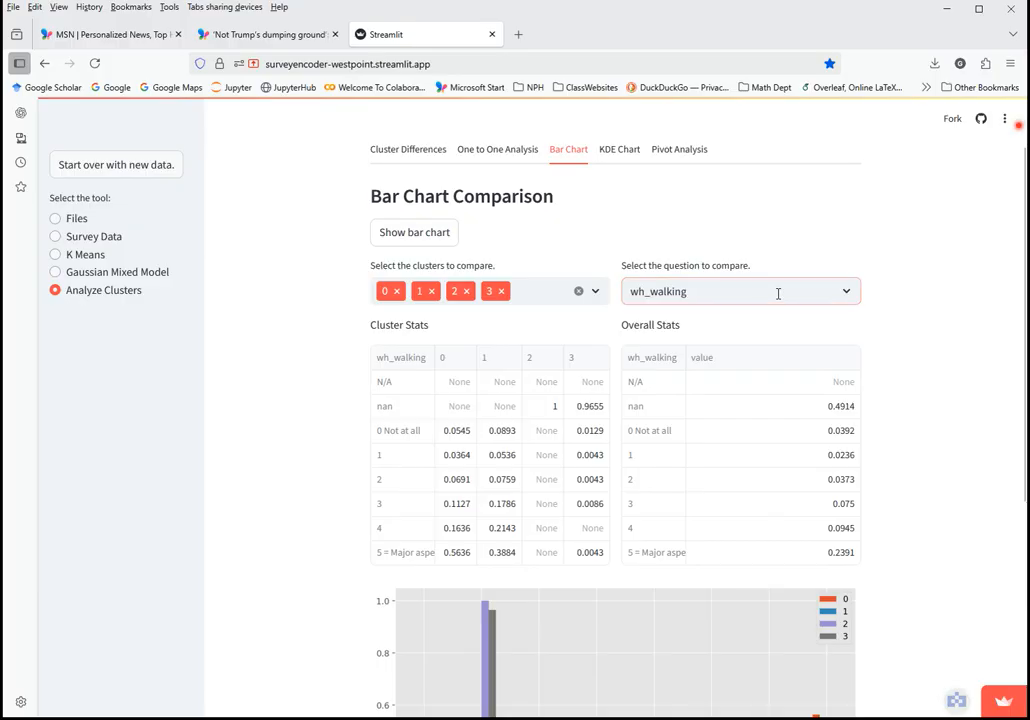
# Chart the wh_red_alc question instead
pyautogui.click(778, 293)
pyautogui.scroll(-10, 784, 410)
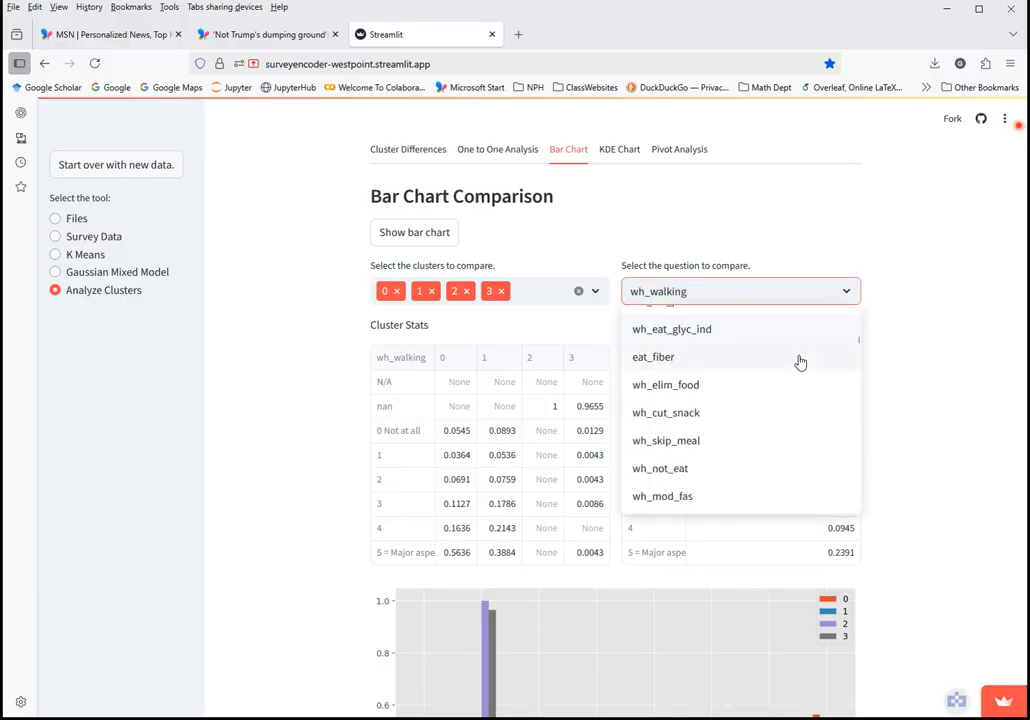
pyautogui.scroll(-2, 785, 400)
pyautogui.click(713, 405)
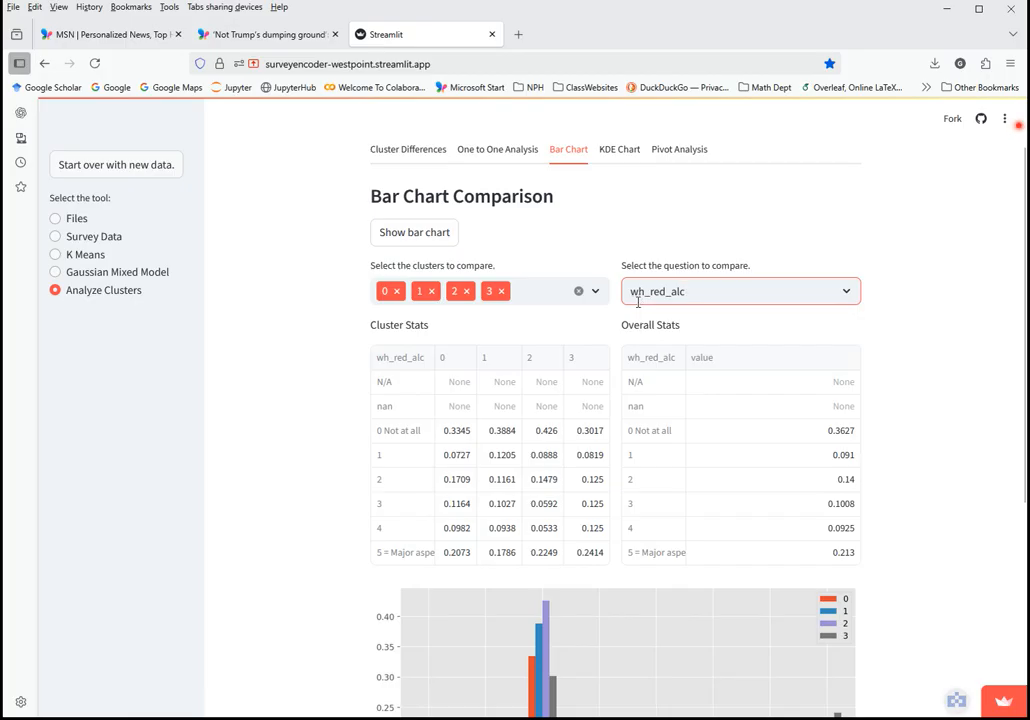
# Browse the question list down past the frqm_ items to the hi_ entries
pyautogui.click(848, 292)
pyautogui.scroll(-10, 781, 440)
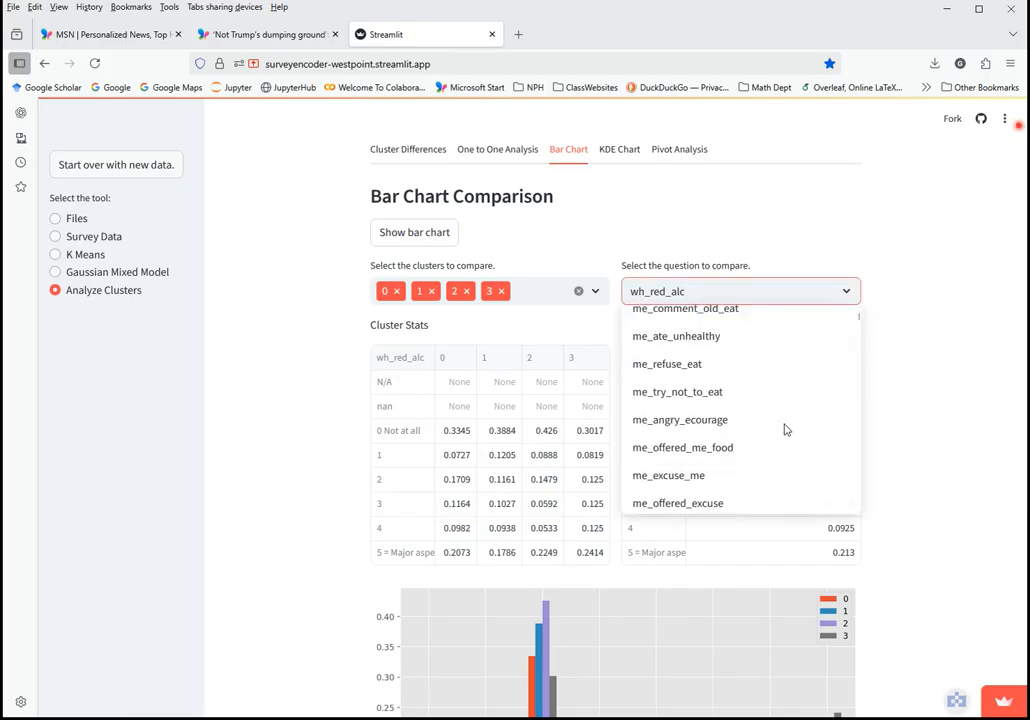
pyautogui.scroll(-5, 778, 454)
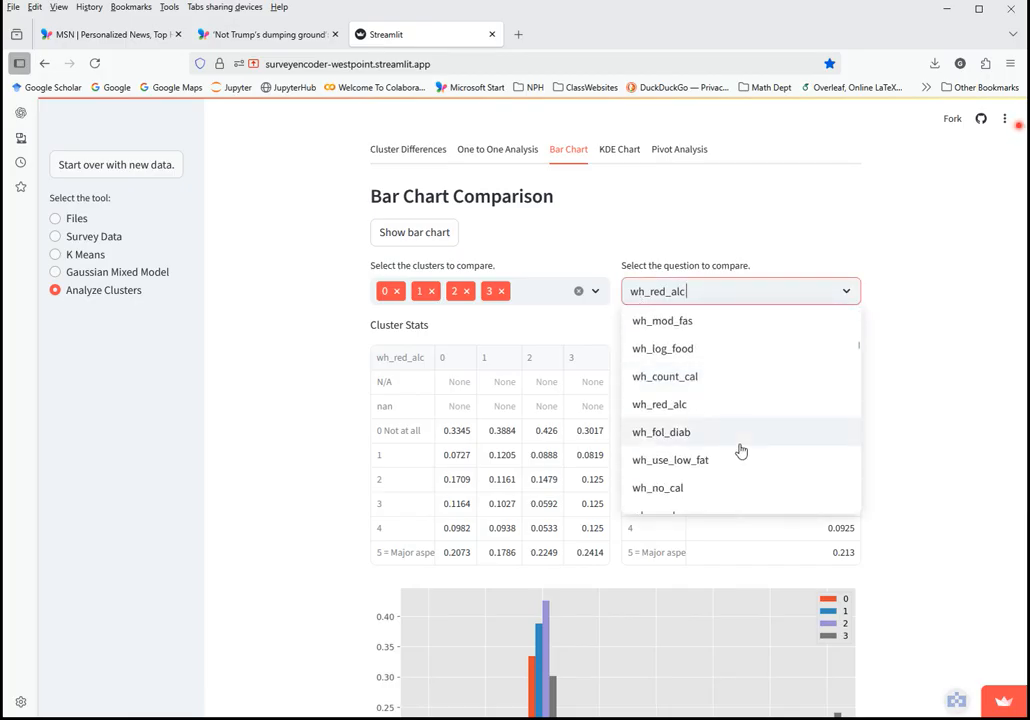
pyautogui.scroll(-15, 722, 445)
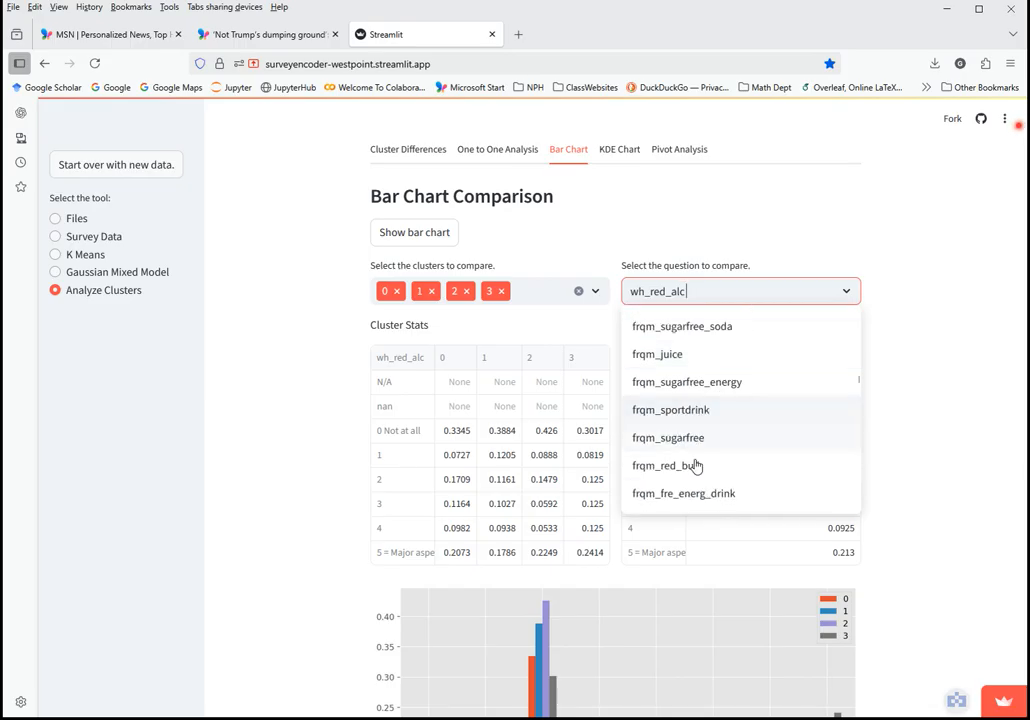
pyautogui.scroll(-6, 726, 450)
pyautogui.scroll(-3, 727, 449)
pyautogui.scroll(3, 667, 391)
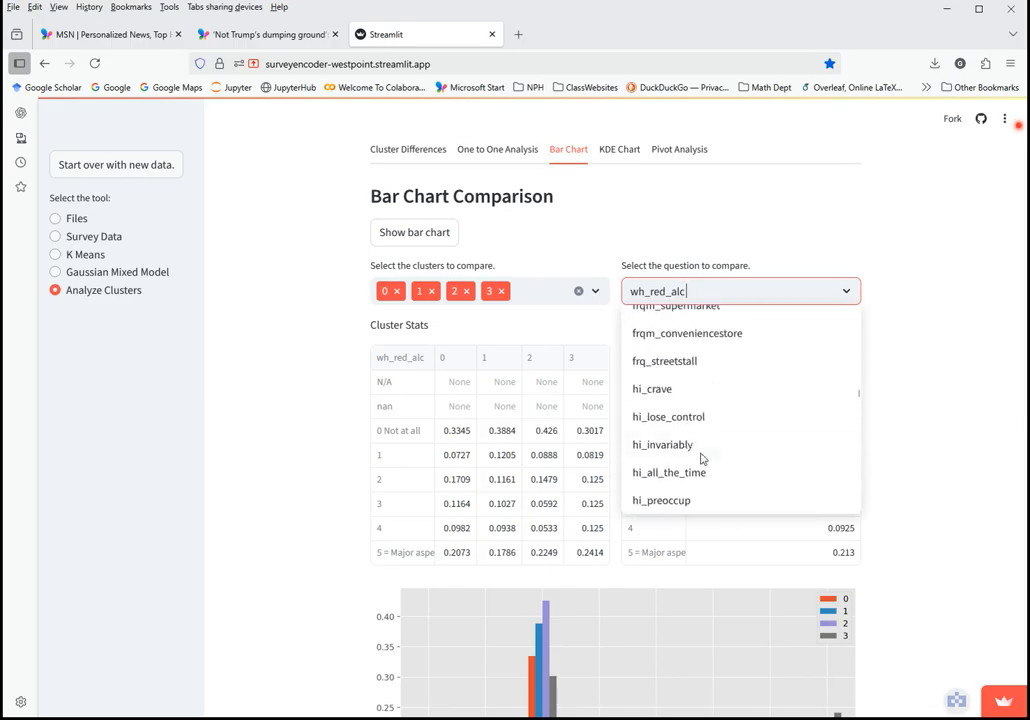
# Chart hi_lose_control for clusters 0–3 and widen the Cluster Stats question column
pyautogui.click(674, 419)
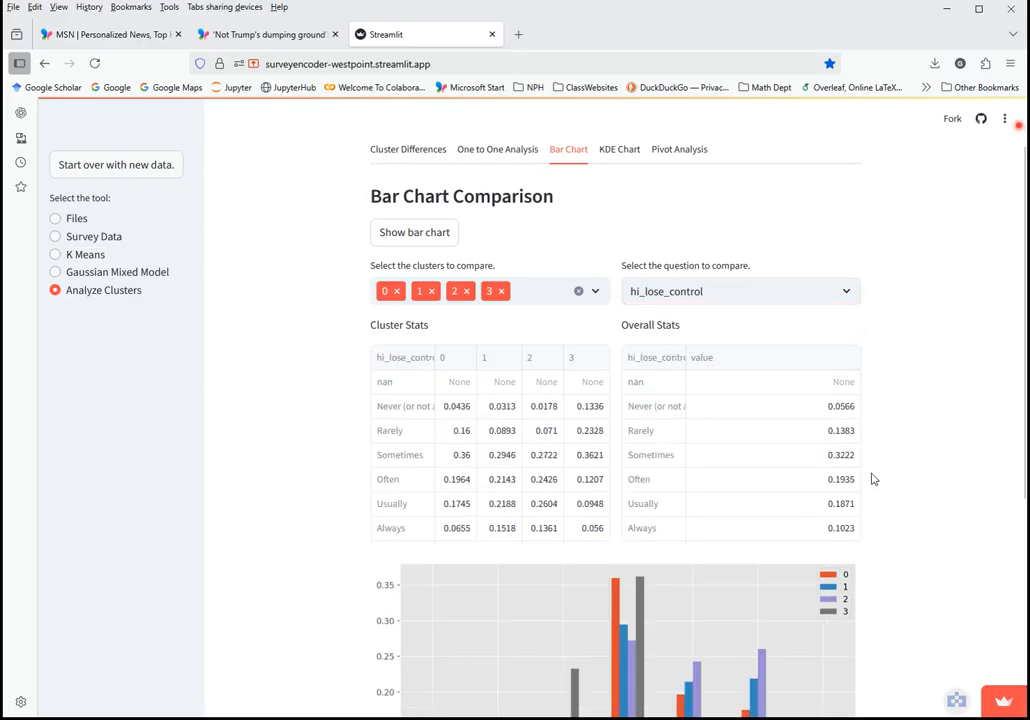
pyautogui.scroll(-3, 936, 464)
pyautogui.scroll(2, 284, 374)
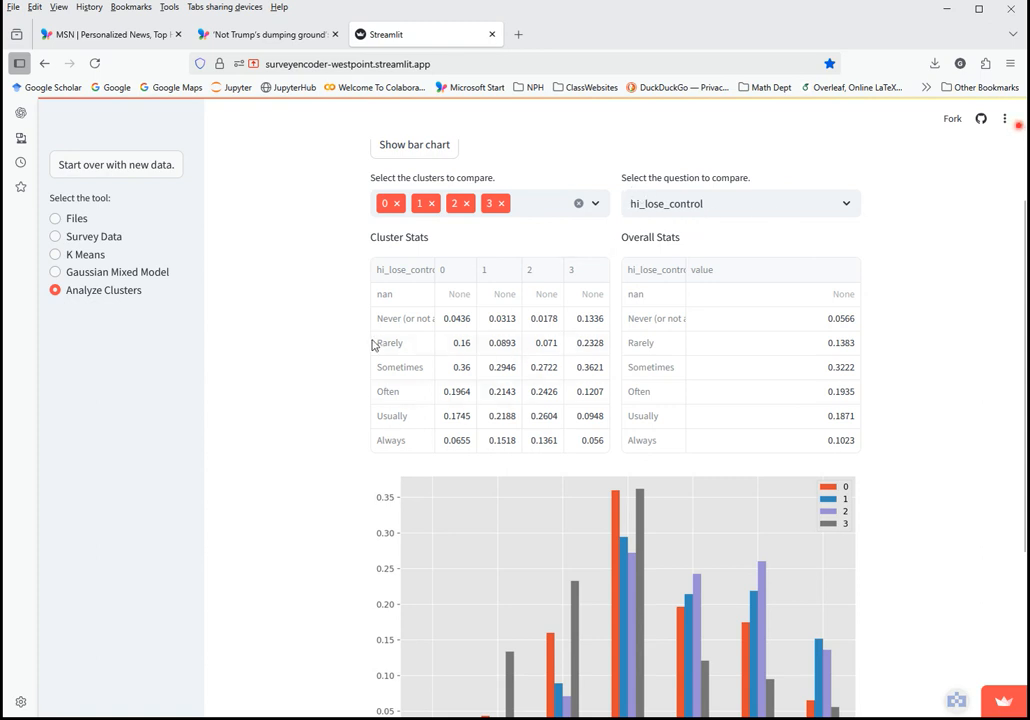
pyautogui.moveTo(435, 270); pyautogui.dragTo(451, 270)
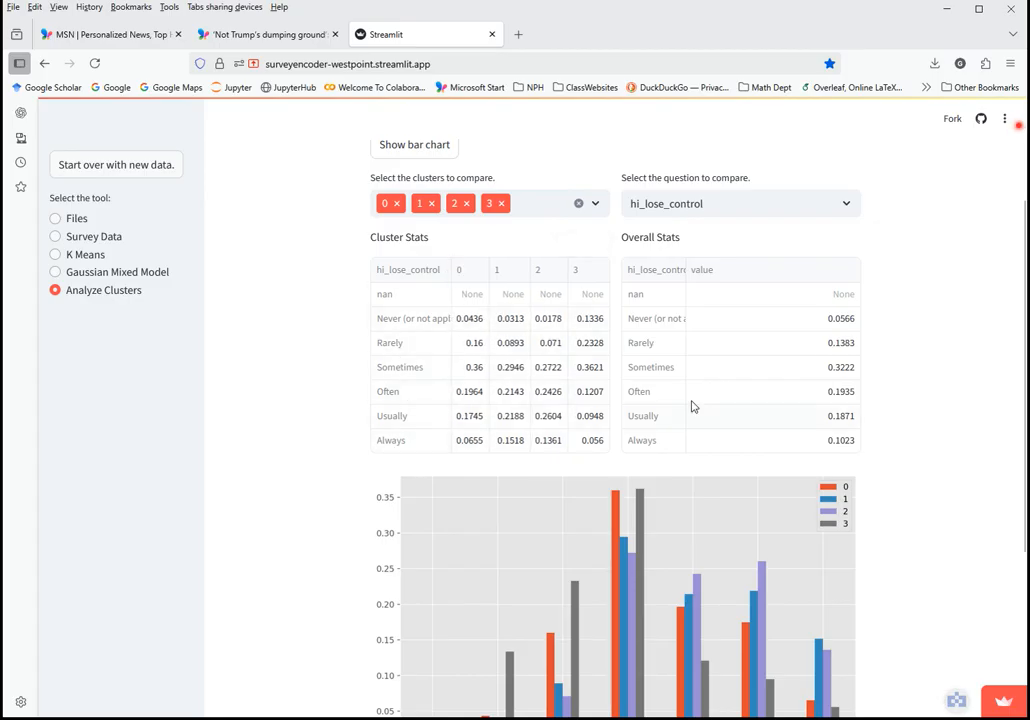
pyautogui.scroll(-3, 975, 487)
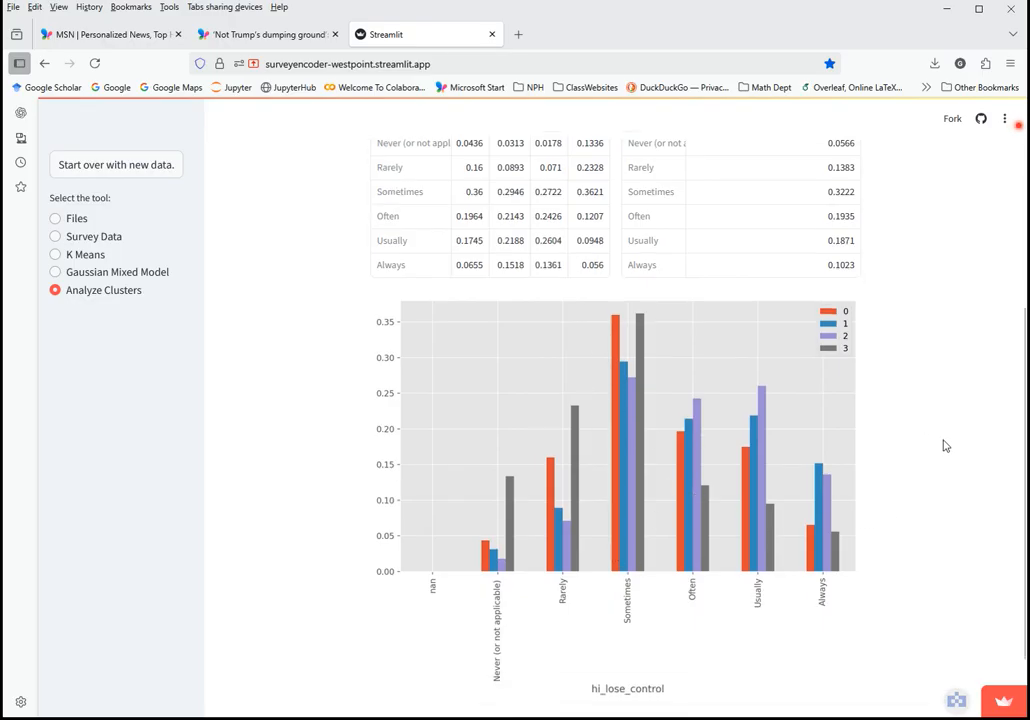
pyautogui.scroll(6, 945, 445)
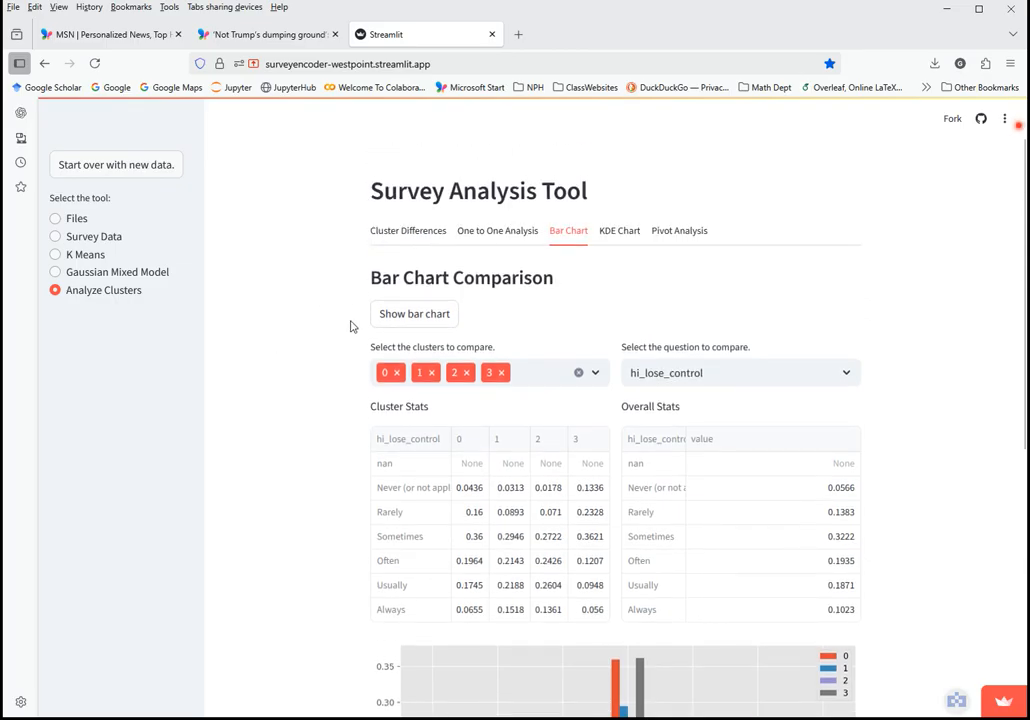
# Switch to the KDE Chart density comparison
pyautogui.click(620, 232)
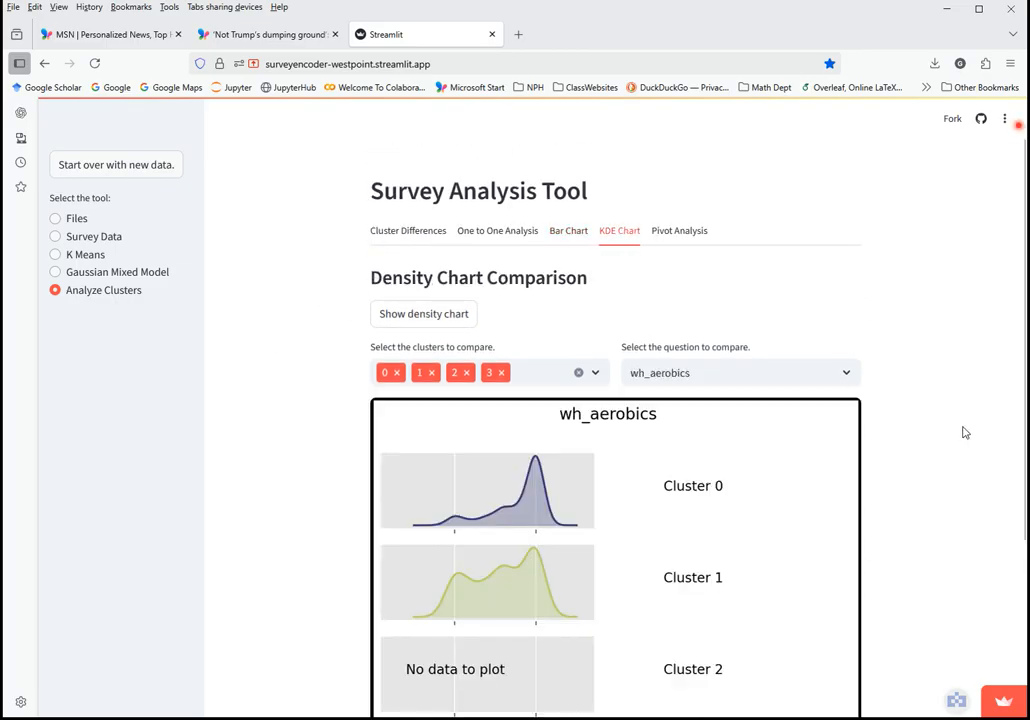
pyautogui.scroll(-3, 965, 432)
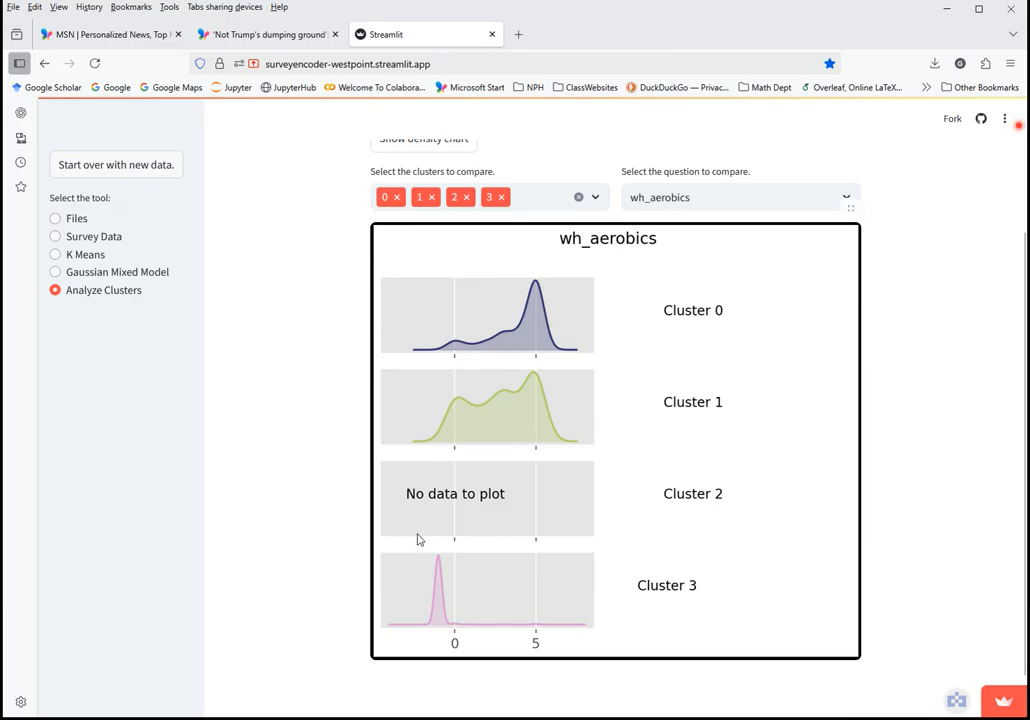
pyautogui.scroll(2, 645, 420)
pyautogui.scroll(-2, 700, 460)
pyautogui.scroll(2, 565, 420)
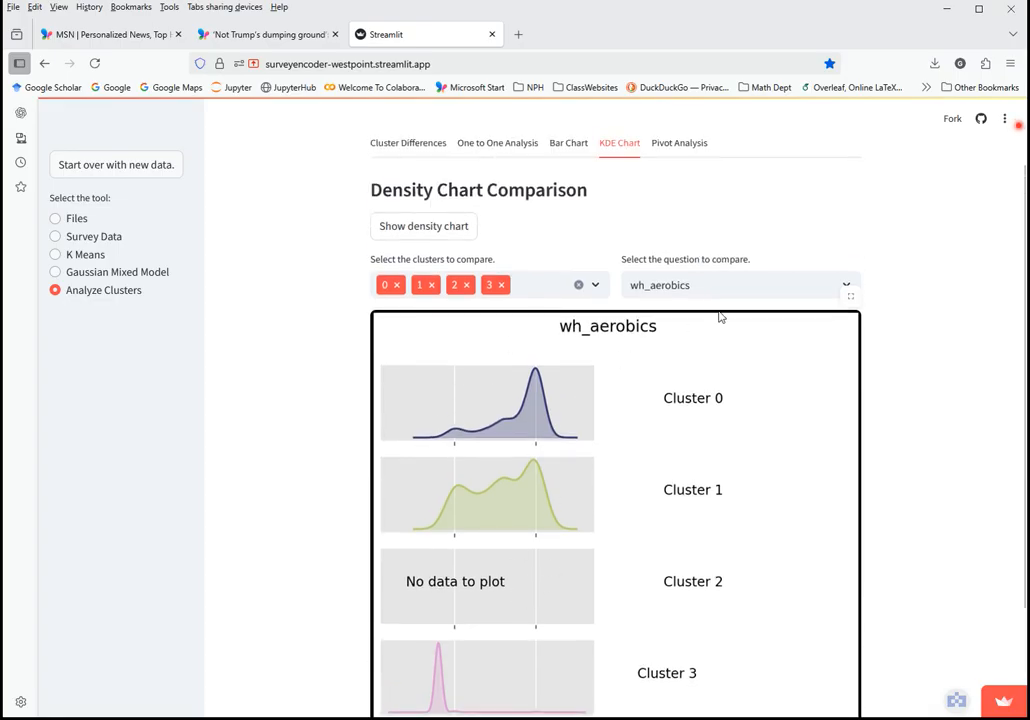
# Plot wh_fol_diab density curves for clusters 0–3
pyautogui.click(776, 287)
pyautogui.scroll(-8, 793, 428)
pyautogui.scroll(-3, 793, 437)
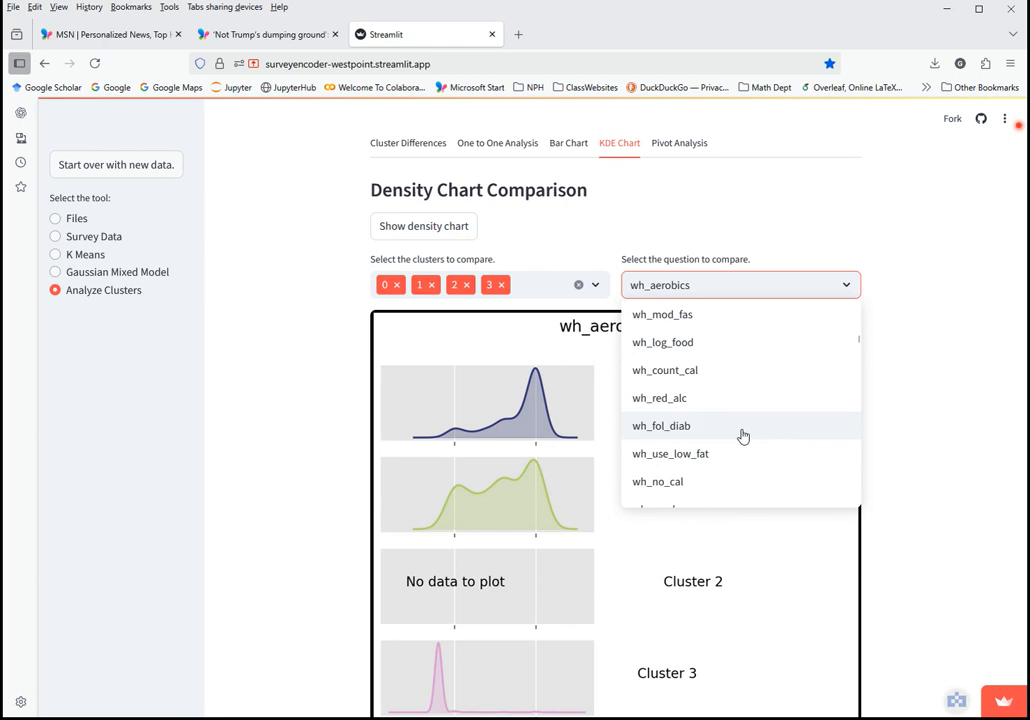
pyautogui.click(740, 430)
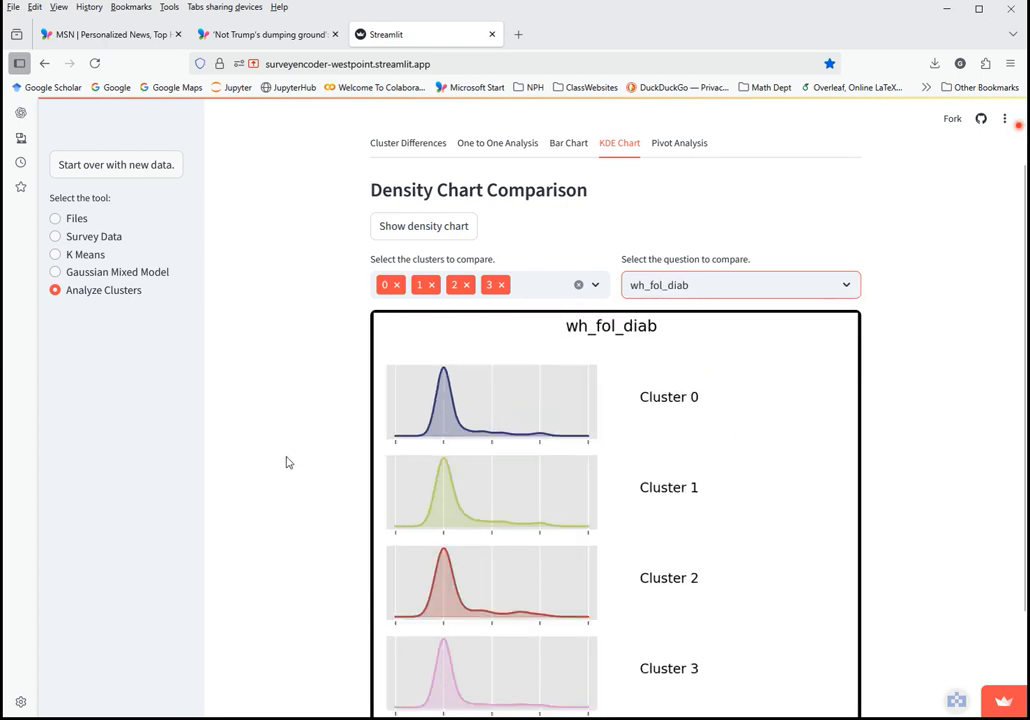
pyautogui.scroll(-2, 286, 462)
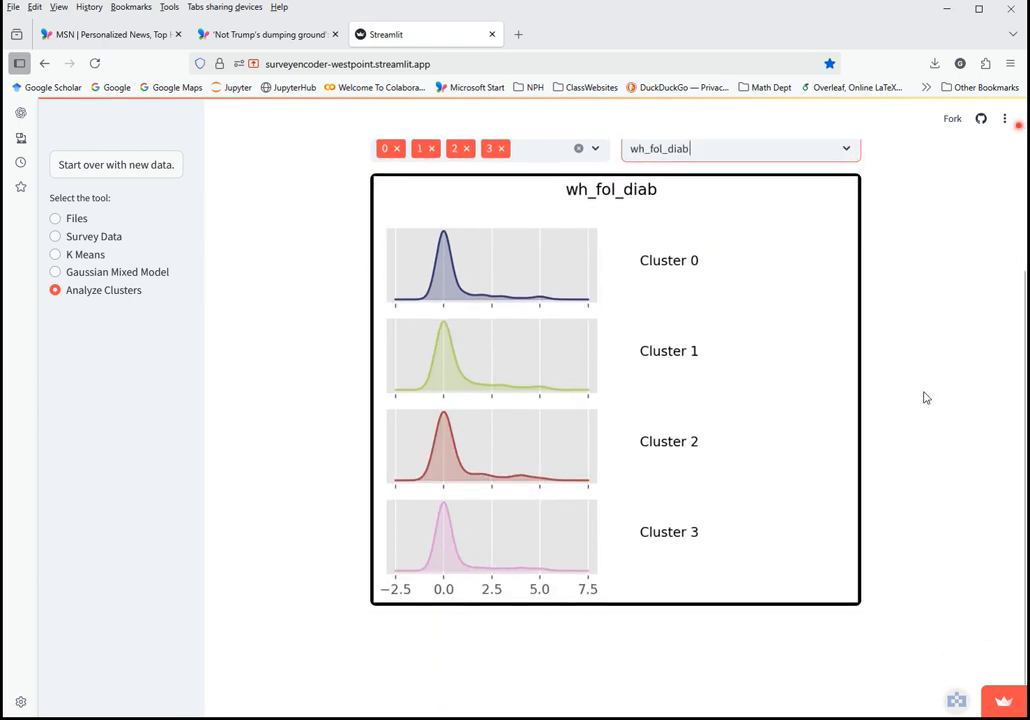
pyautogui.scroll(2, 586, 400)
pyautogui.click(770, 330)
pyautogui.scroll(-5, 778, 488)
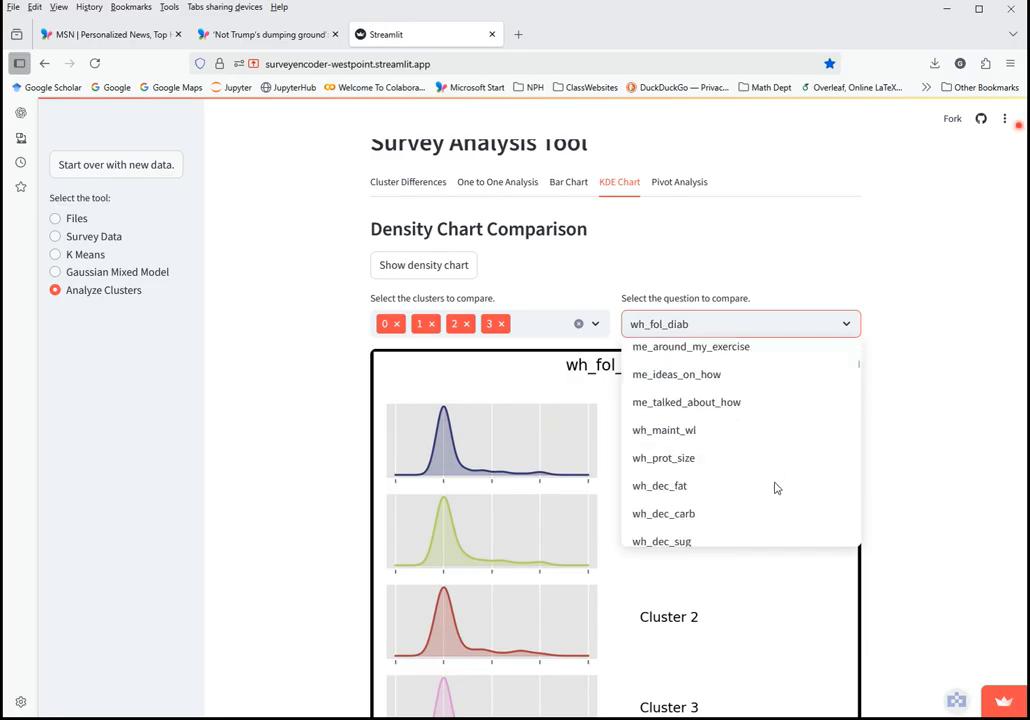
pyautogui.scroll(-8, 760, 480)
# Plot density curves for the wh_appear question
pyautogui.click(729, 458)
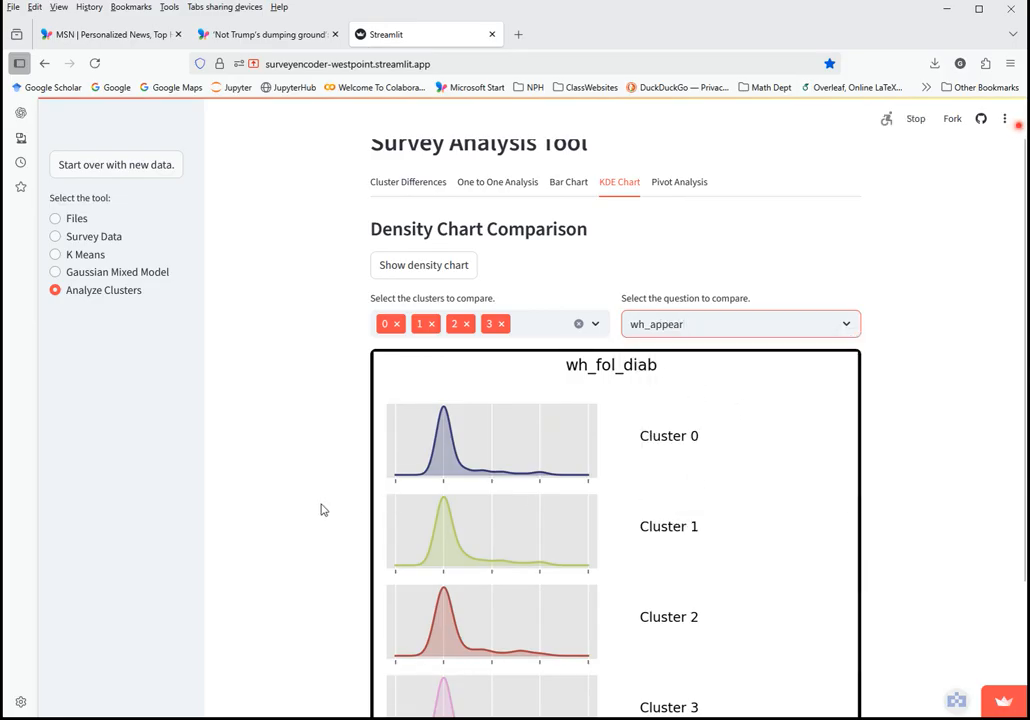
pyautogui.scroll(-3, 440, 450)
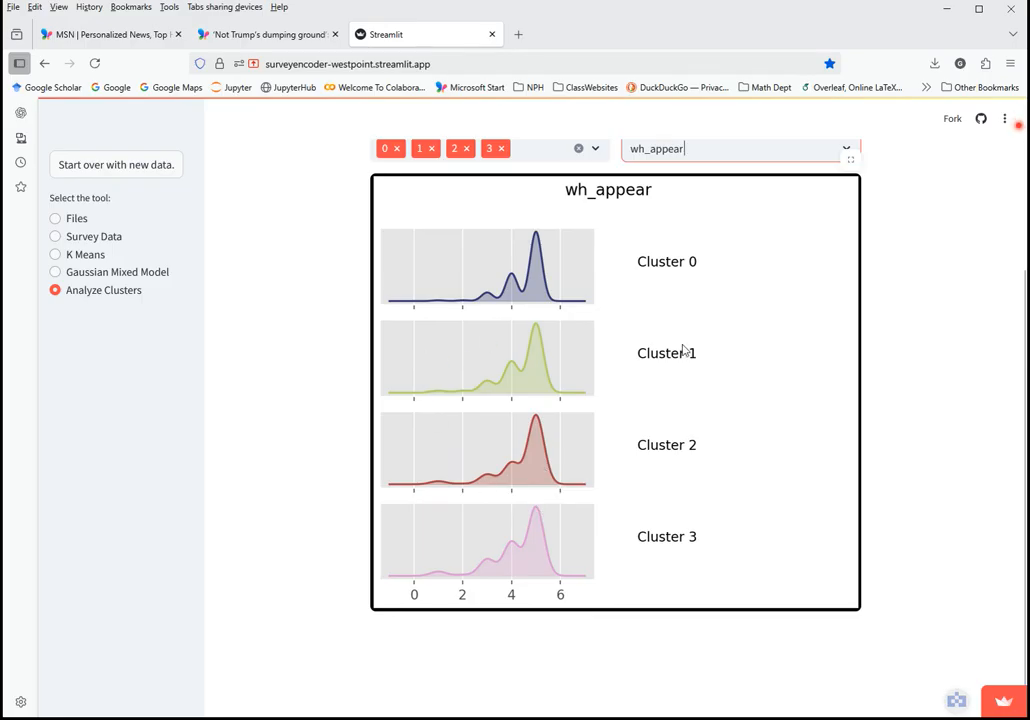
pyautogui.scroll(2, 561, 390)
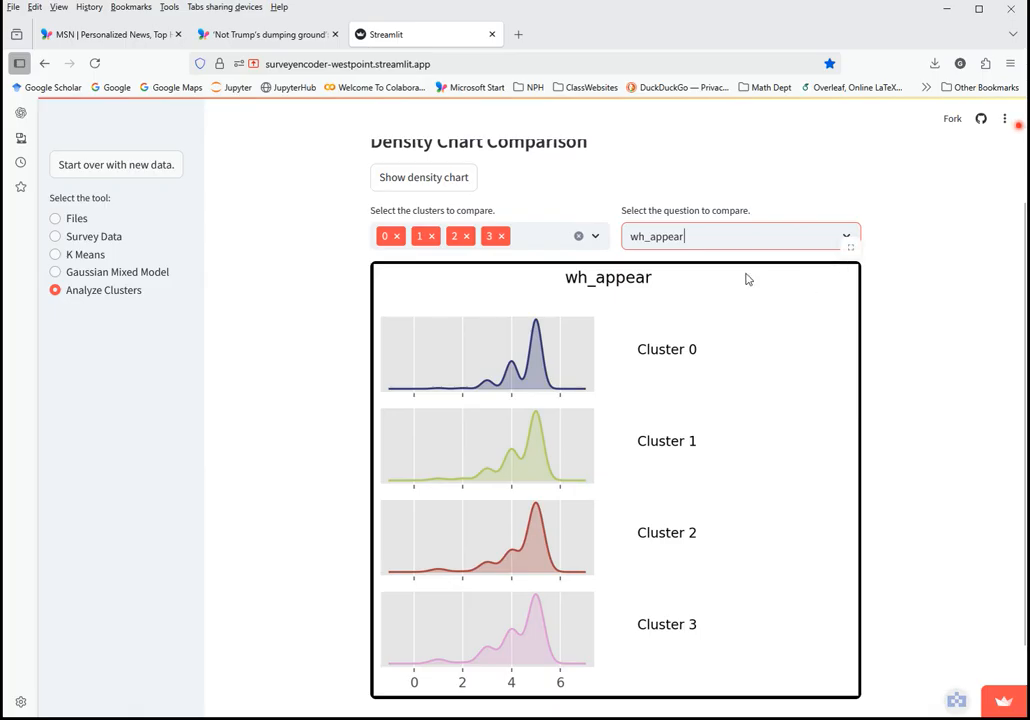
pyautogui.scroll(3, 333, 359)
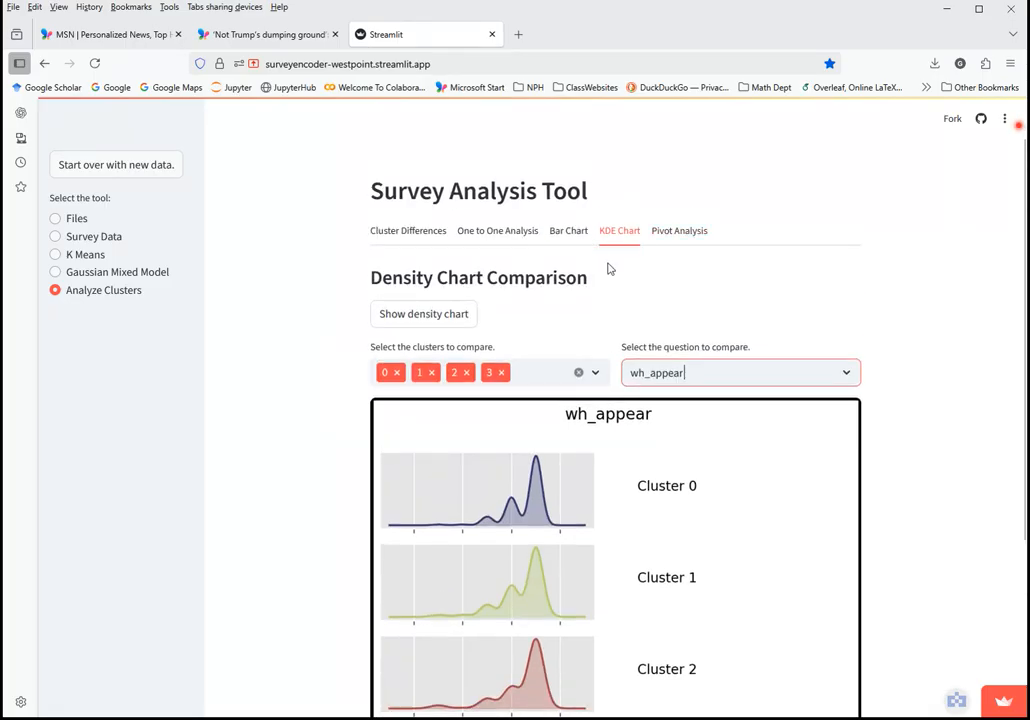
pyautogui.scroll(-3, 440, 450)
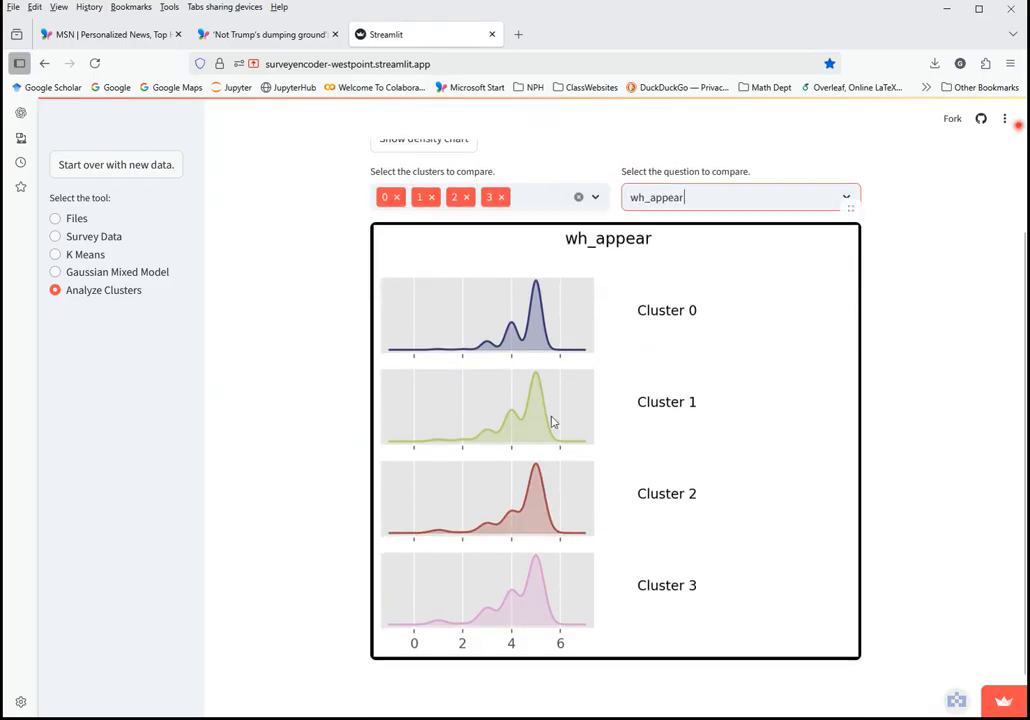
# Switch the plotted question to company_wknd_dinner
pyautogui.click(792, 196)
pyautogui.scroll(-3, 761, 375)
pyautogui.scroll(2, 759, 392)
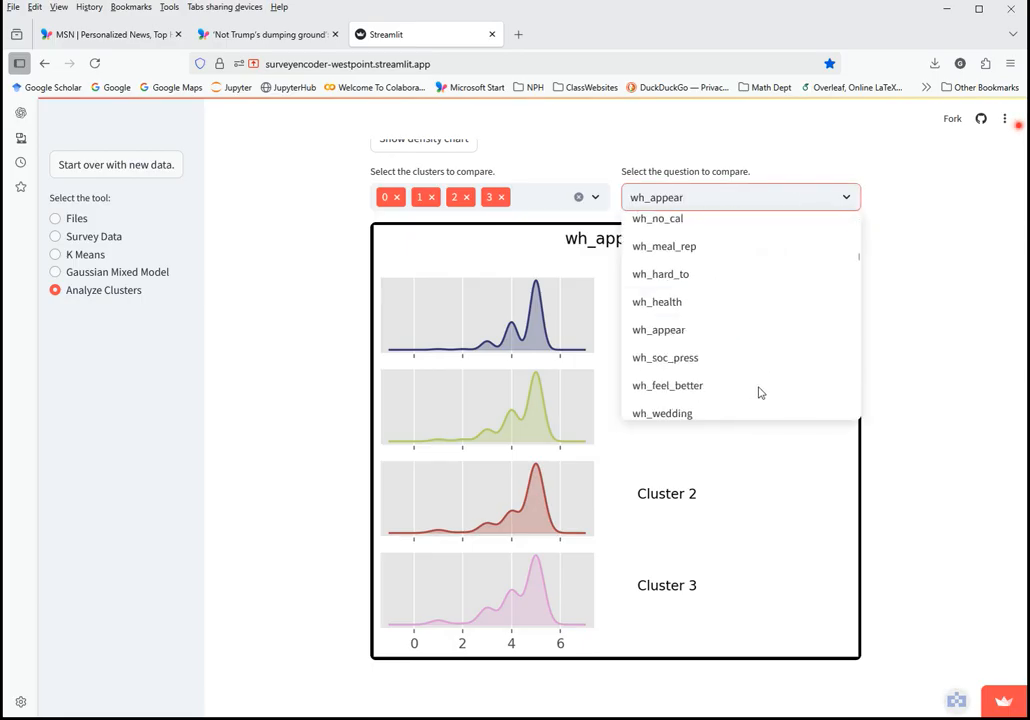
pyautogui.scroll(5, 762, 388)
pyautogui.click(704, 338)
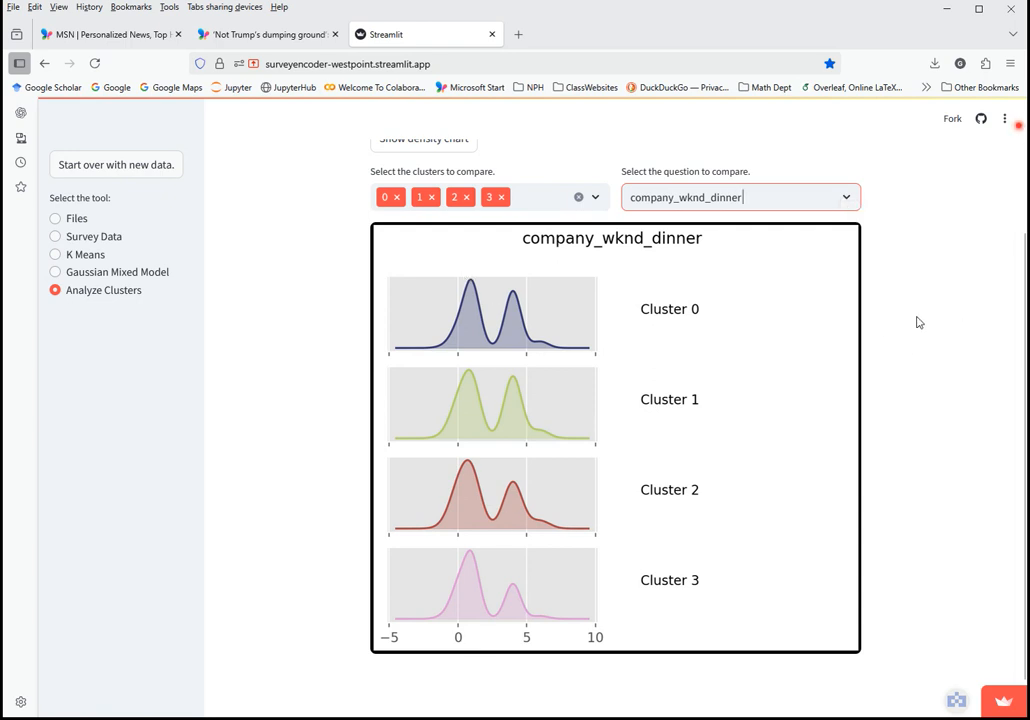
pyautogui.scroll(2, 917, 320)
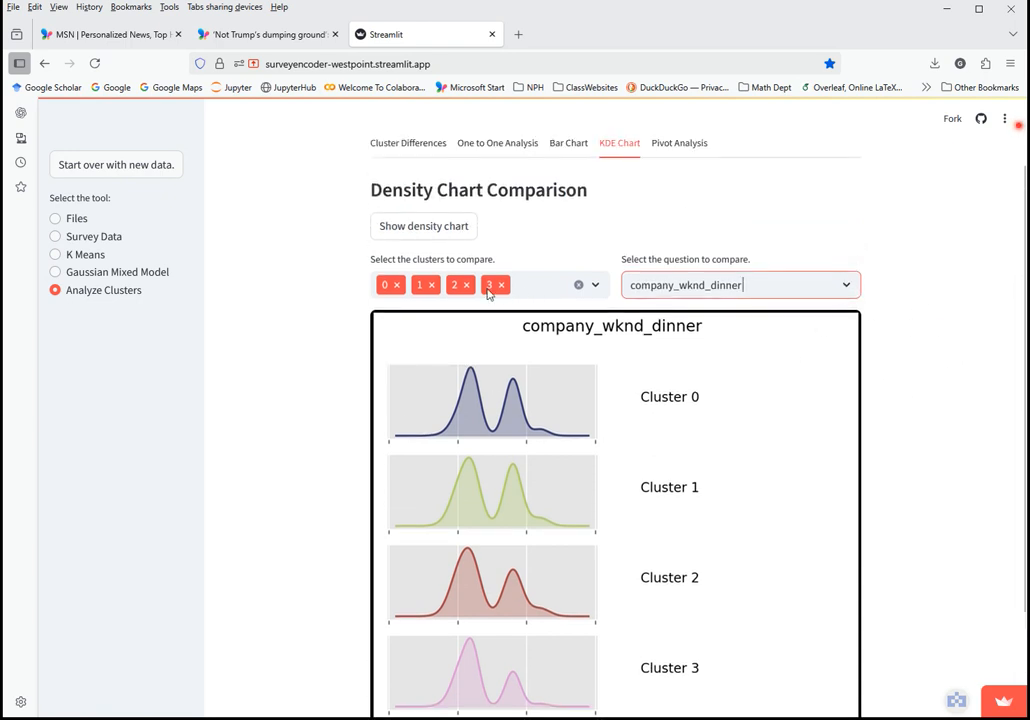
pyautogui.click(359, 306)
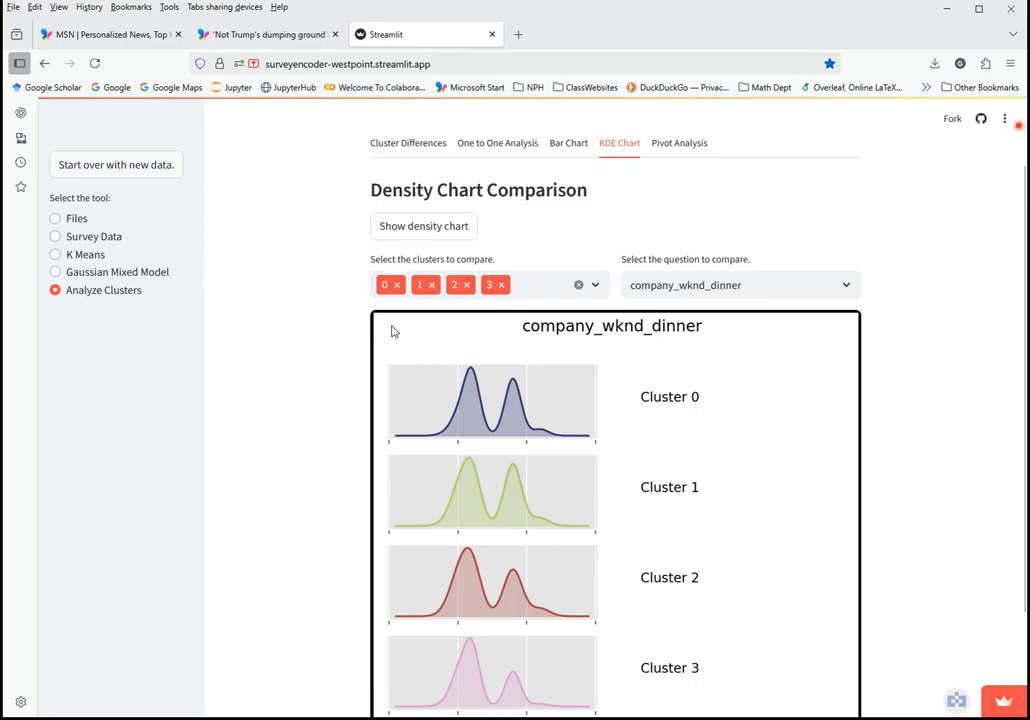
# Remove clusters 3 and 2, leaving only clusters 0 and 1
pyautogui.scroll(-2, 390, 320)
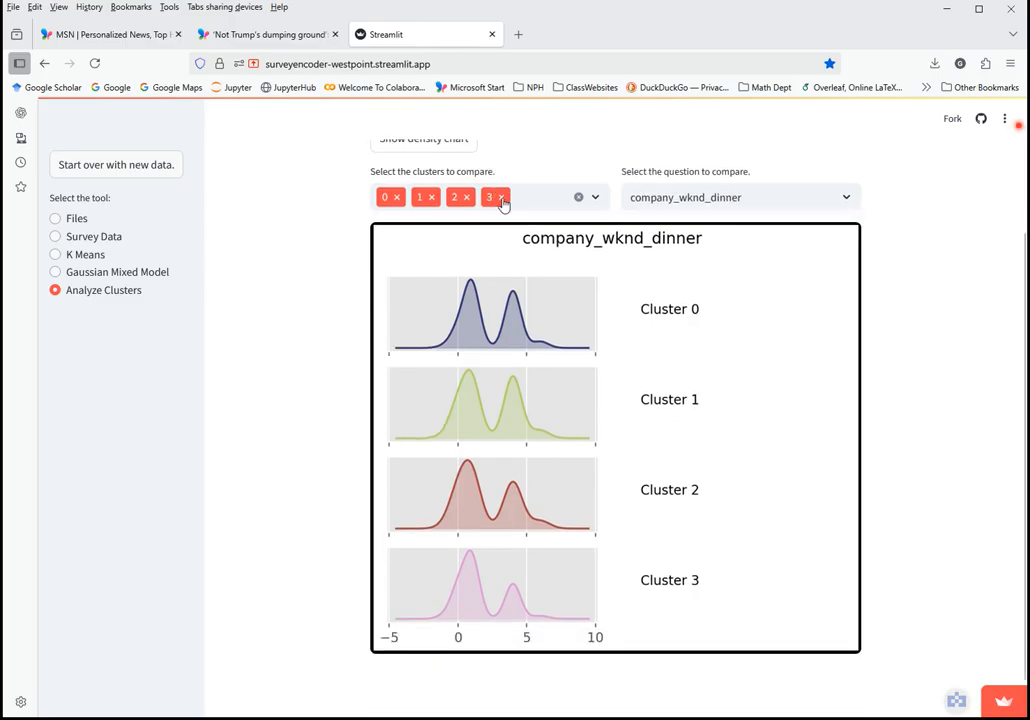
pyautogui.click(501, 199)
pyautogui.click(466, 197)
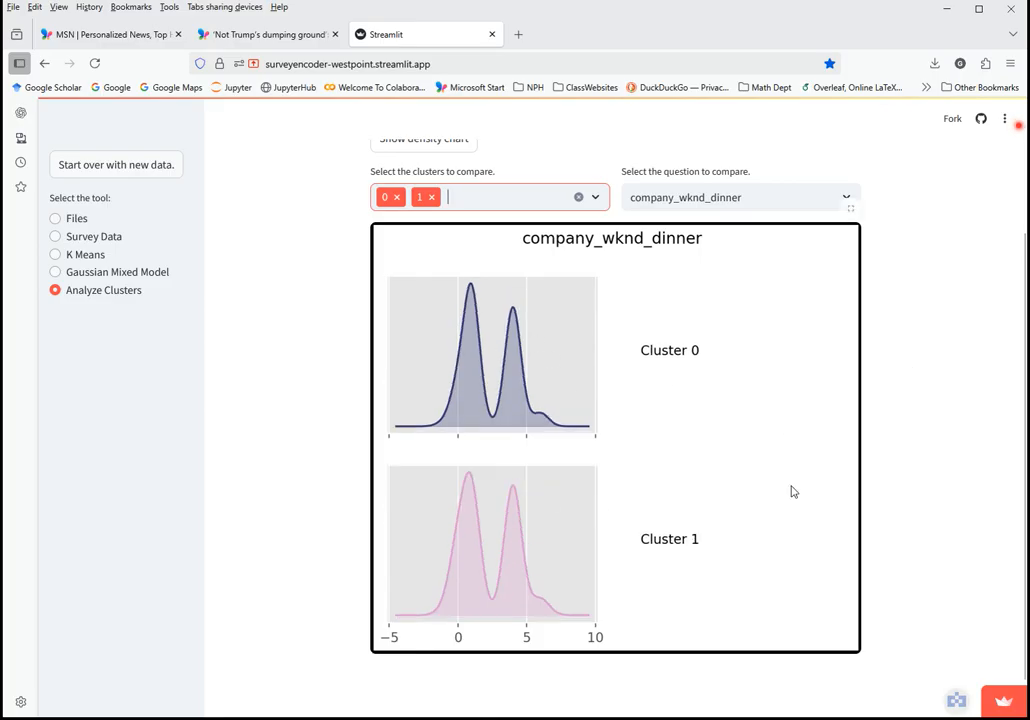
pyautogui.scroll(3, 894, 283)
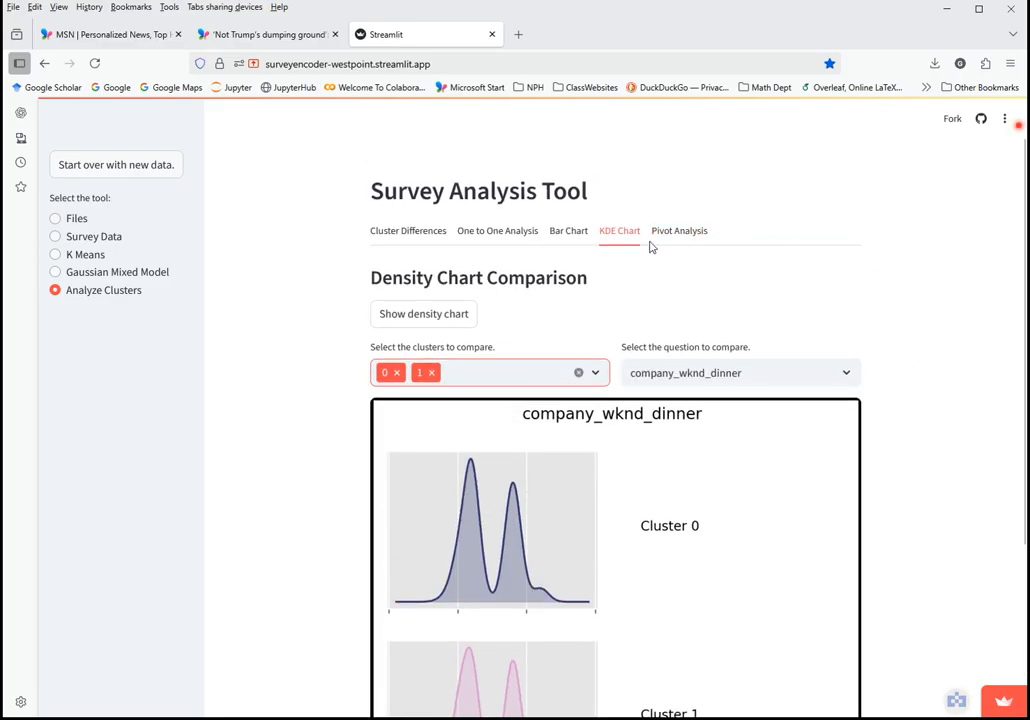
# Switch to Pivot Analysis and review the bmi-by-wh_walking pivot table for clusters 0–3
pyautogui.click(679, 232)
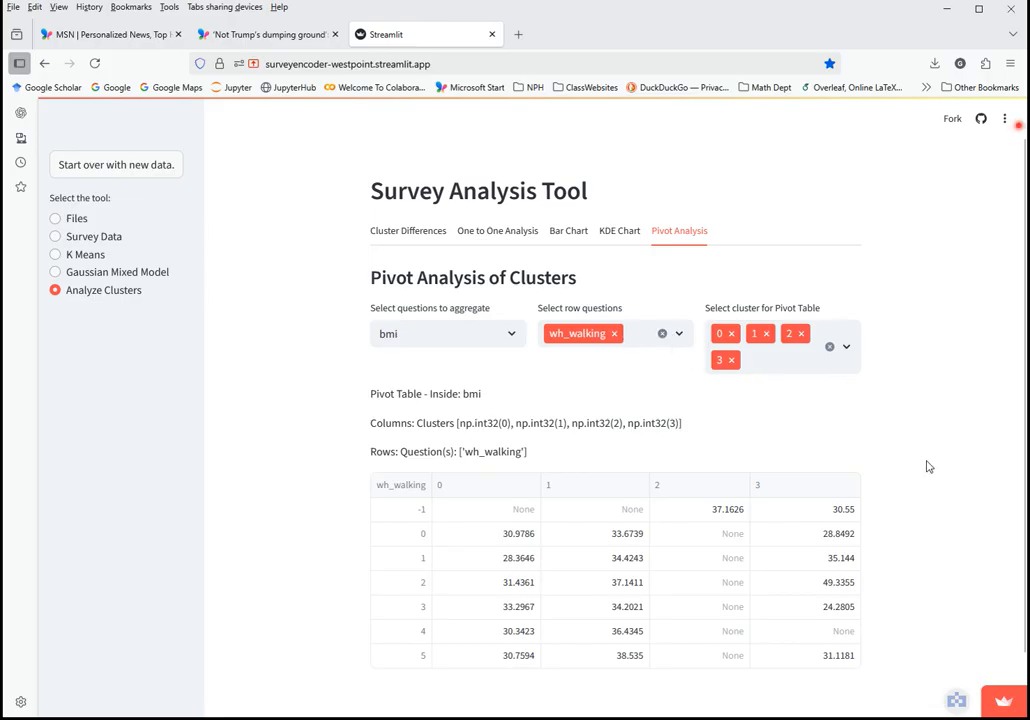
pyautogui.scroll(-1, 952, 510)
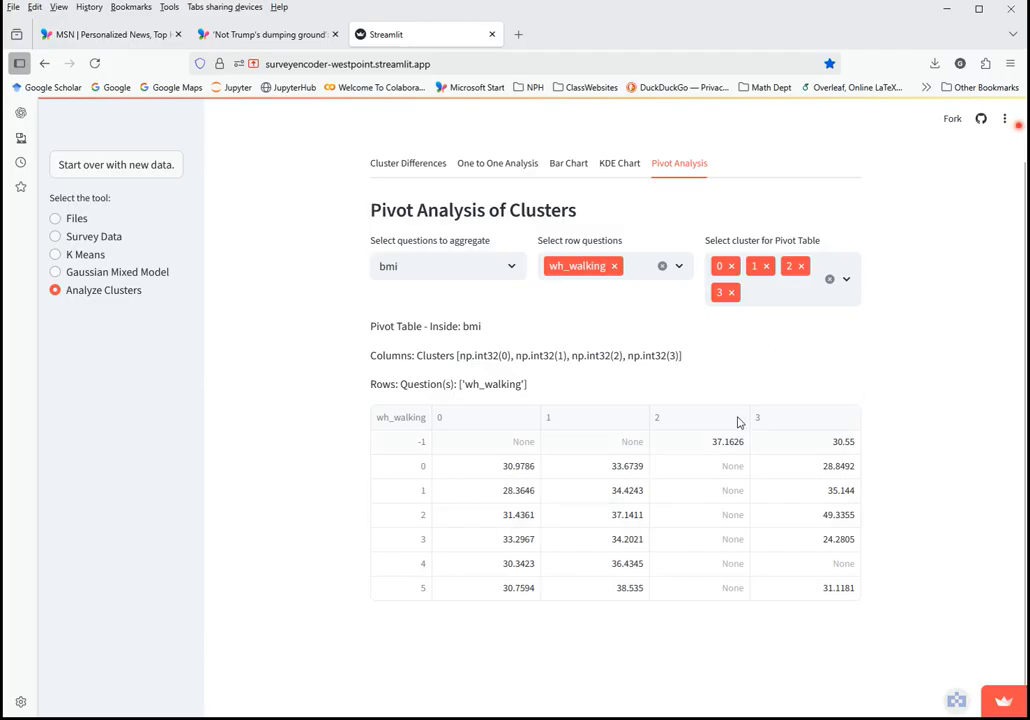
pyautogui.scroll(1, 970, 529)
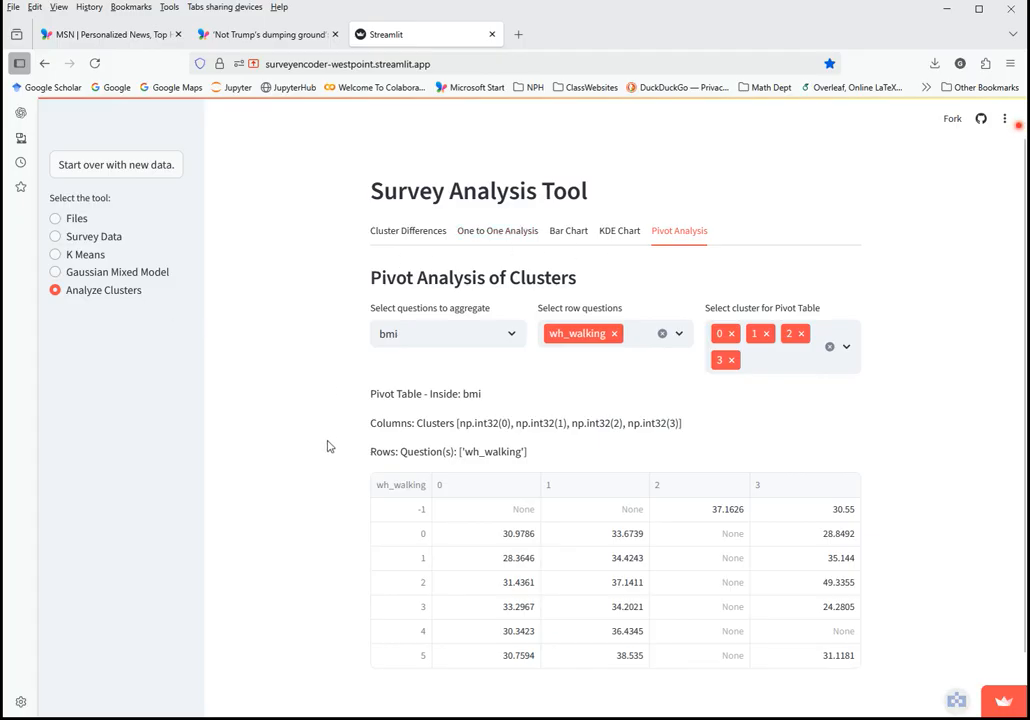
pyautogui.scroll(-1, 329, 447)
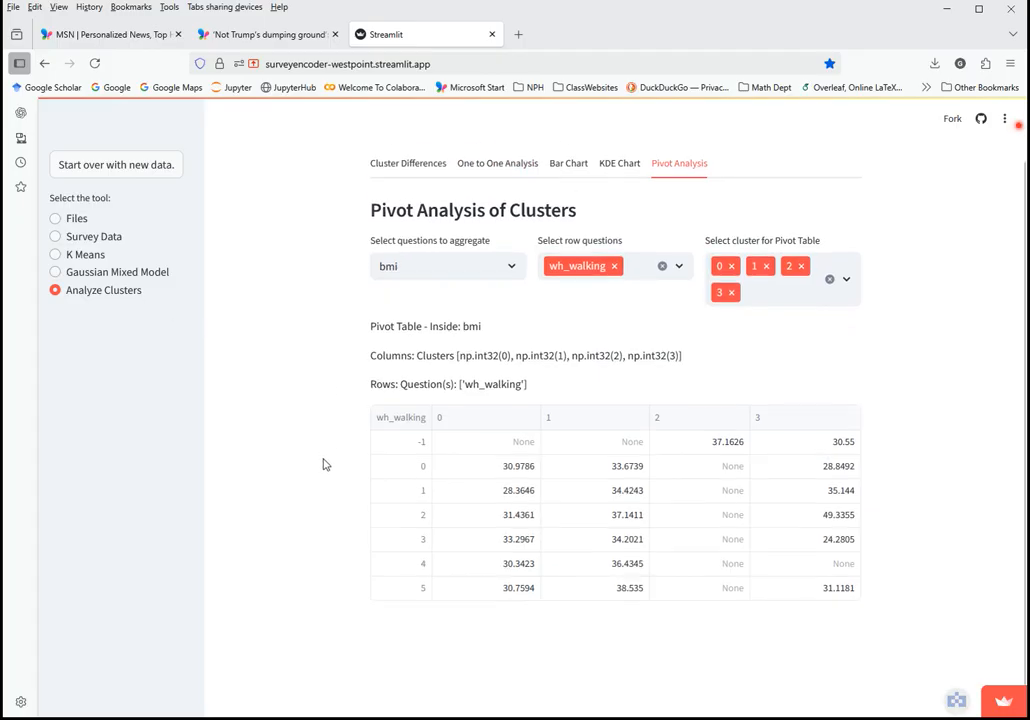